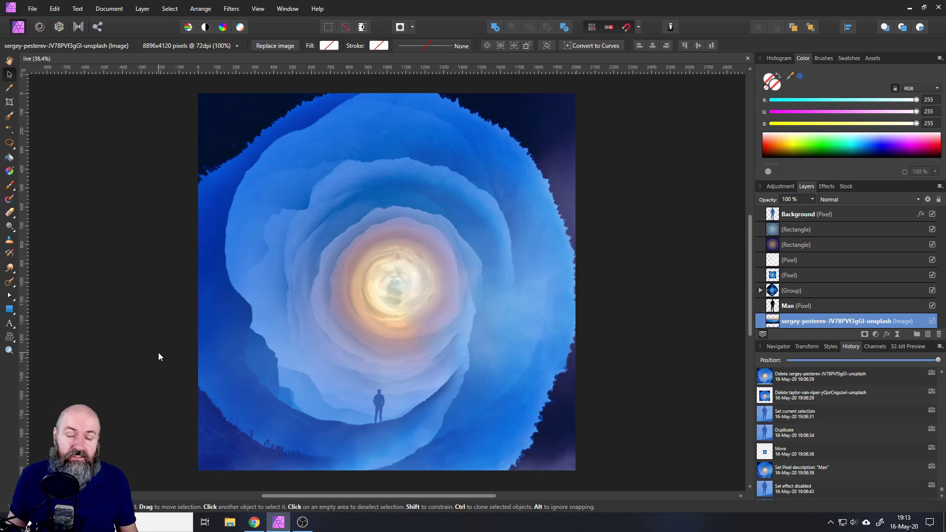
Step: Delete the tunnel layers from Background down to Group, then select the mountain photo layer
left_click(254, 522)
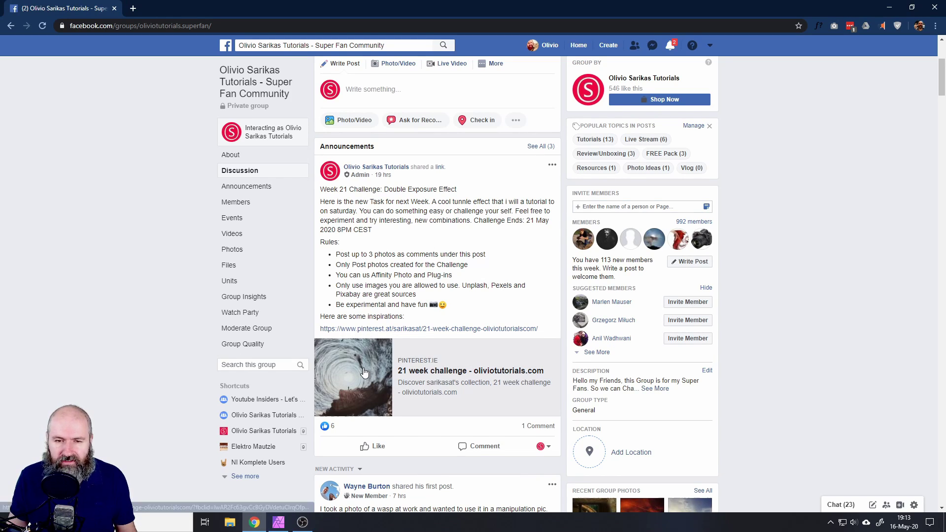
left_click(278, 522)
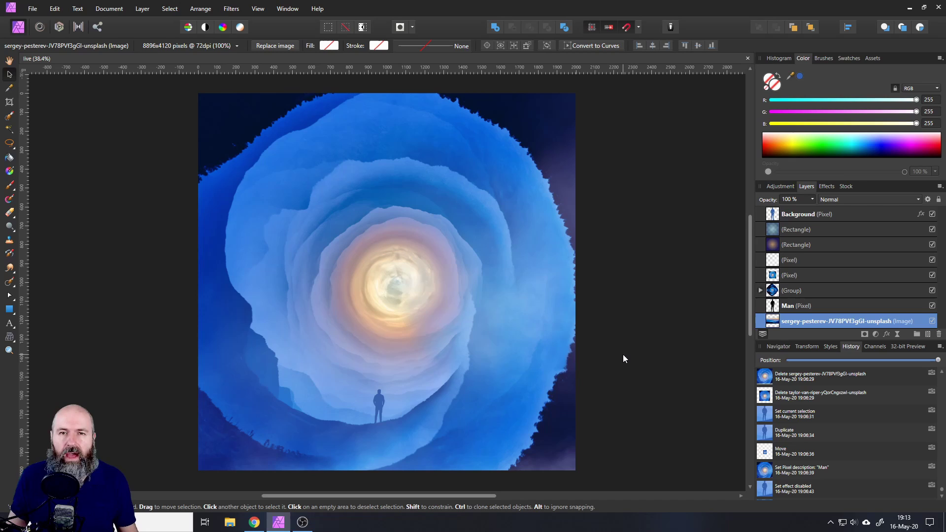
left_click(804, 215)
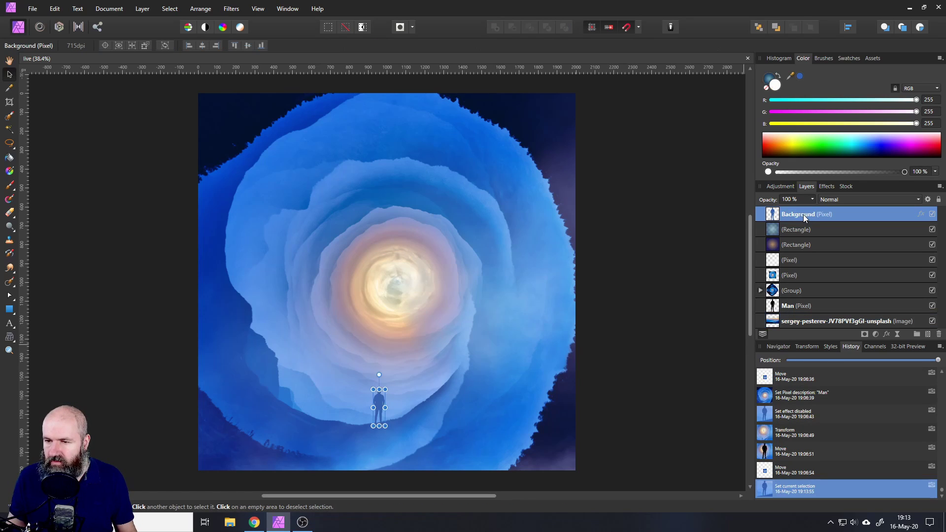
left_click(784, 292, "shift")
left_click(939, 335)
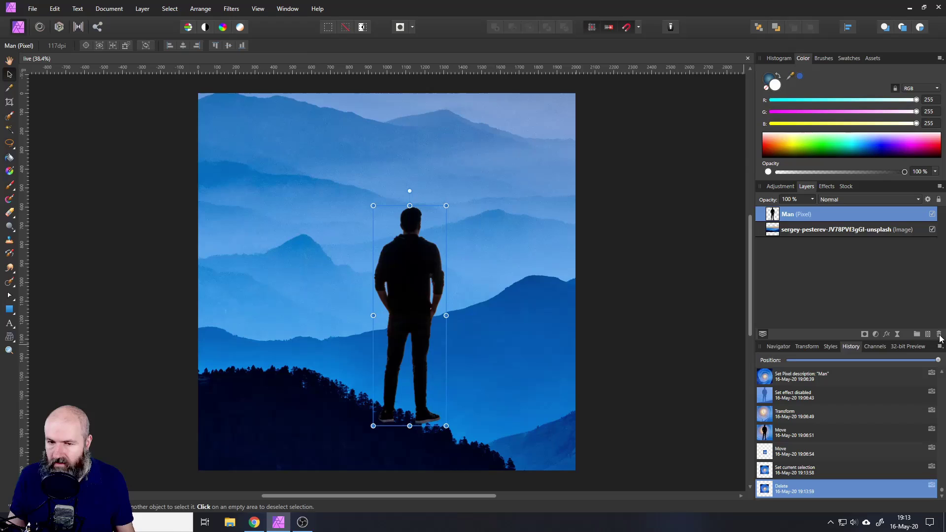
left_click(783, 231)
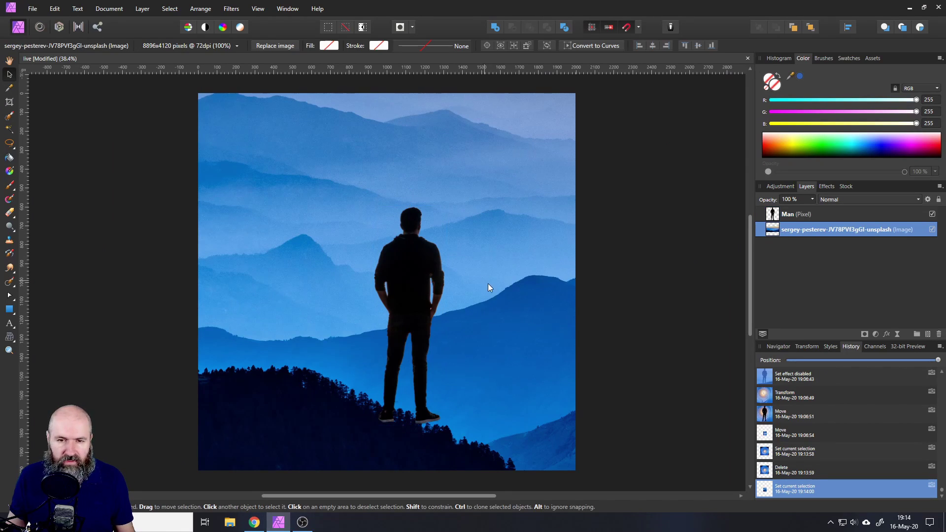
Step: Shrink the oversized mountain photo and move it onto the square canvas
scroll(489, 288, "down", 5)
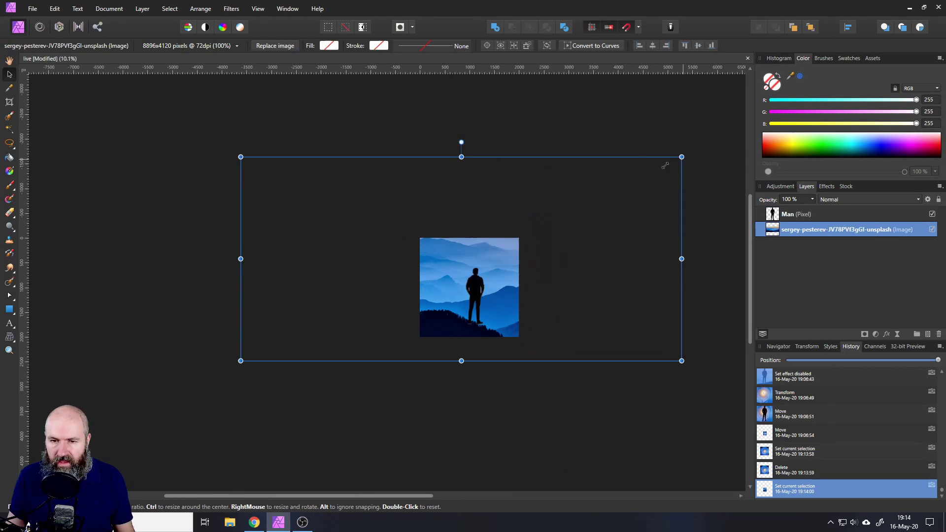
left_click_drag(682, 157, 380, 296)
left_click_drag(318, 339, 498, 279)
scroll(504, 299, "up", 2)
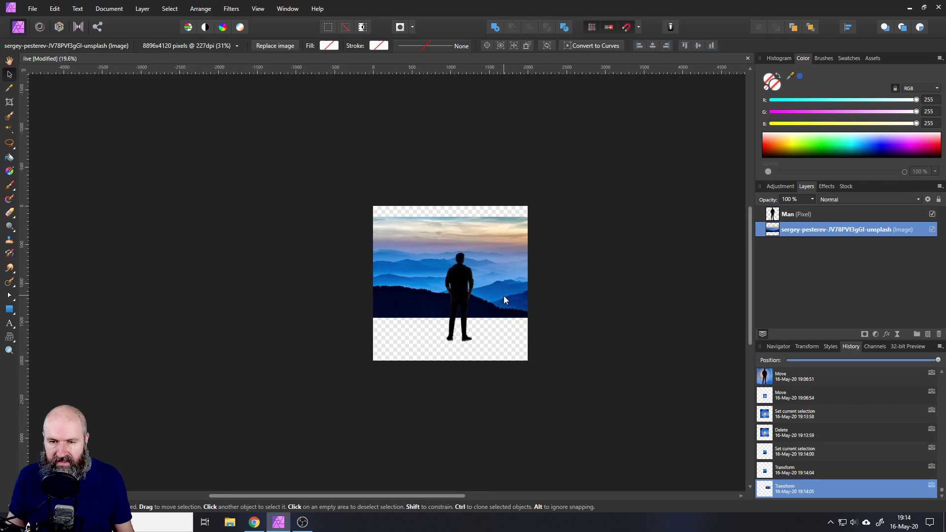
scroll(504, 299, "up", 2)
left_click_drag(661, 338, 486, 261)
left_click_drag(360, 232, 387, 235)
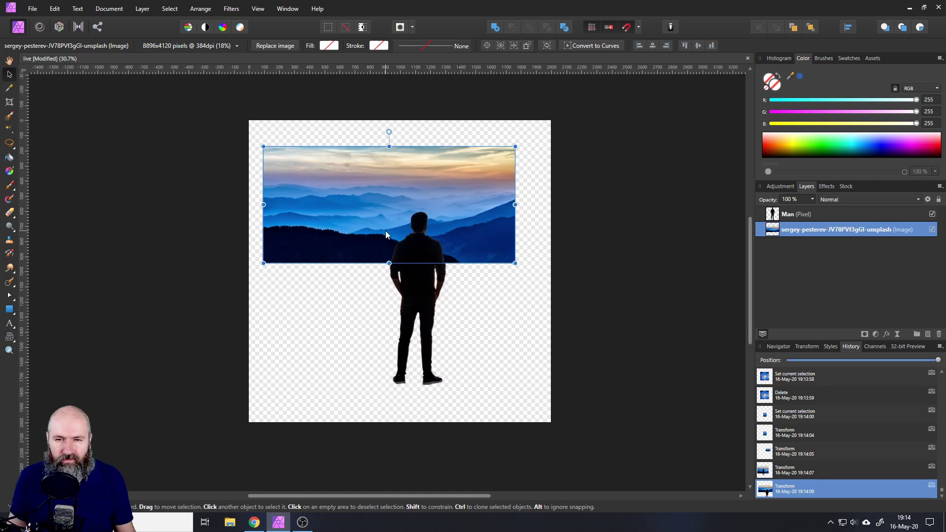
Step: Stretch the photo to fill the canvas width and height, then hide the Man layer
left_click(771, 215)
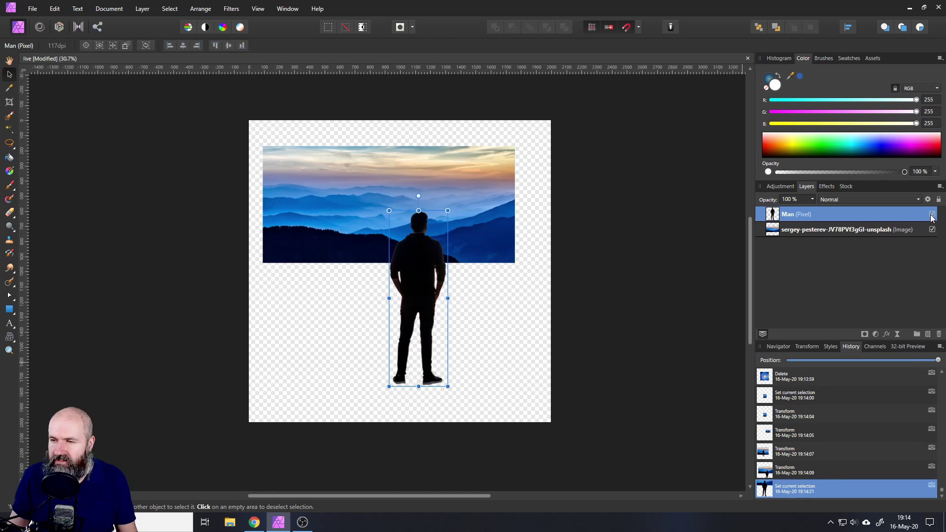
left_click(774, 232)
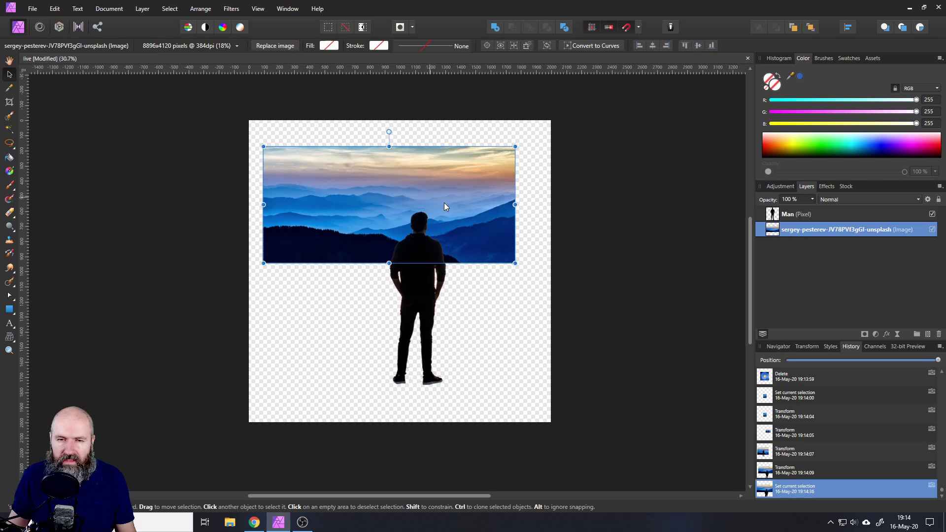
left_click_drag(297, 221, 291, 380)
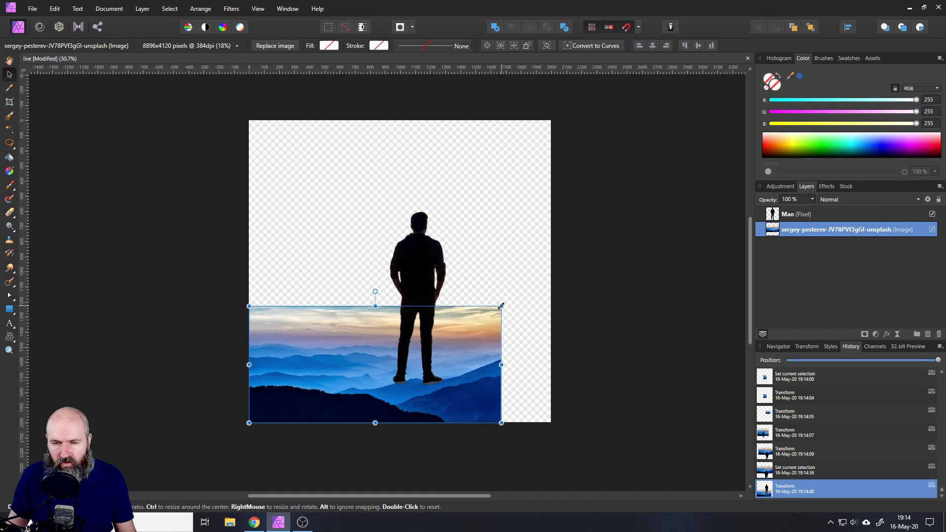
left_click_drag(501, 307, 552, 283)
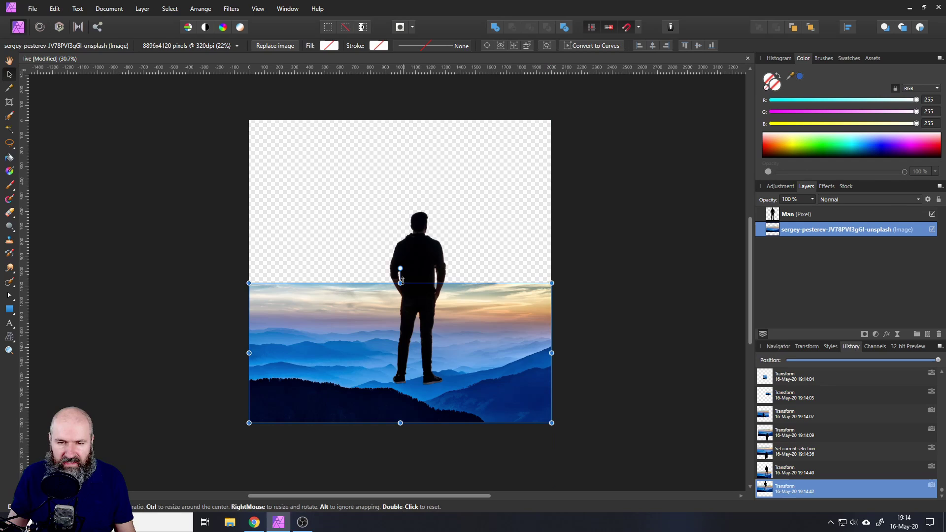
left_click_drag(403, 281, 391, 126)
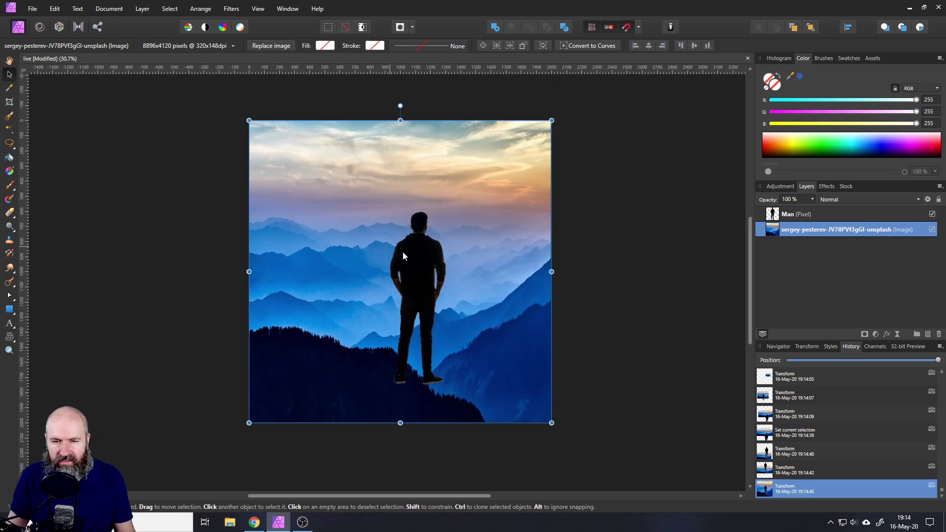
left_click(933, 214)
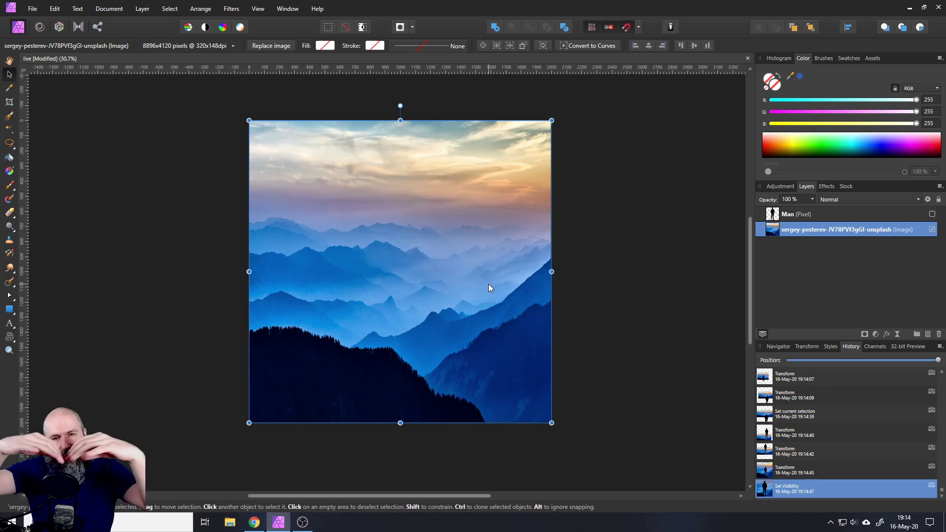
Step: Rasterize the photo layer and apply the Rectangular to Polar distort filter
right_click(774, 231)
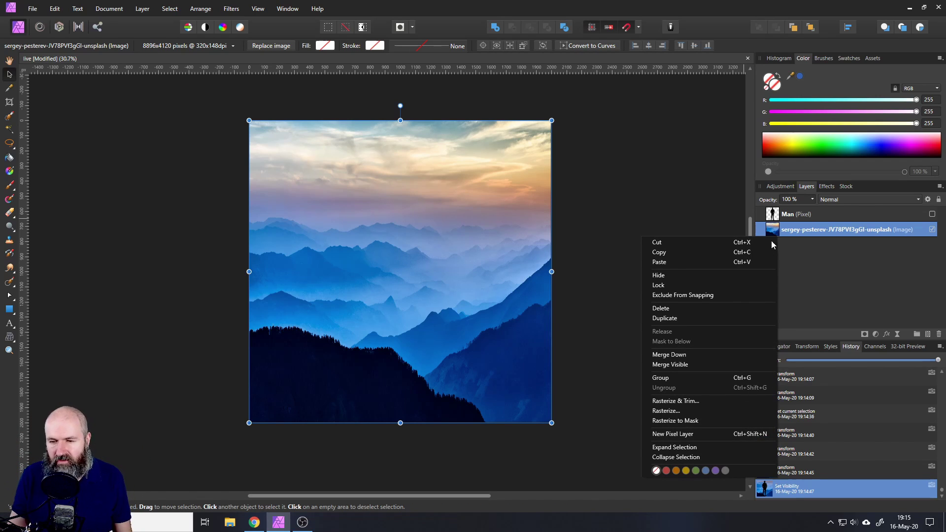
left_click(674, 411)
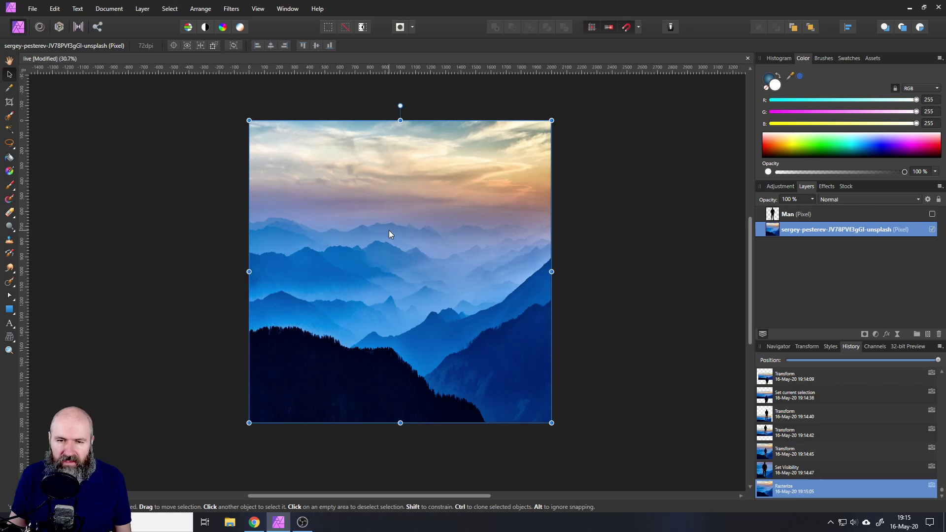
left_click(231, 9)
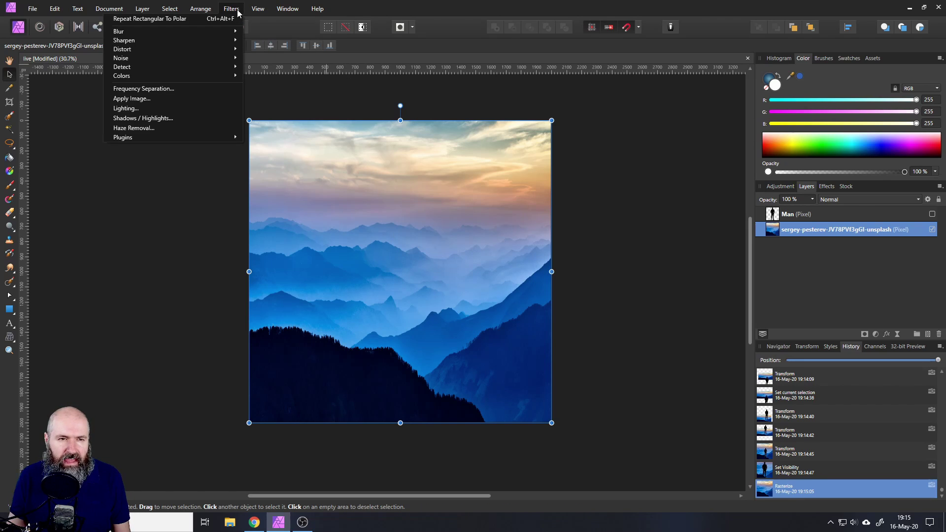
mouse_move(195, 52)
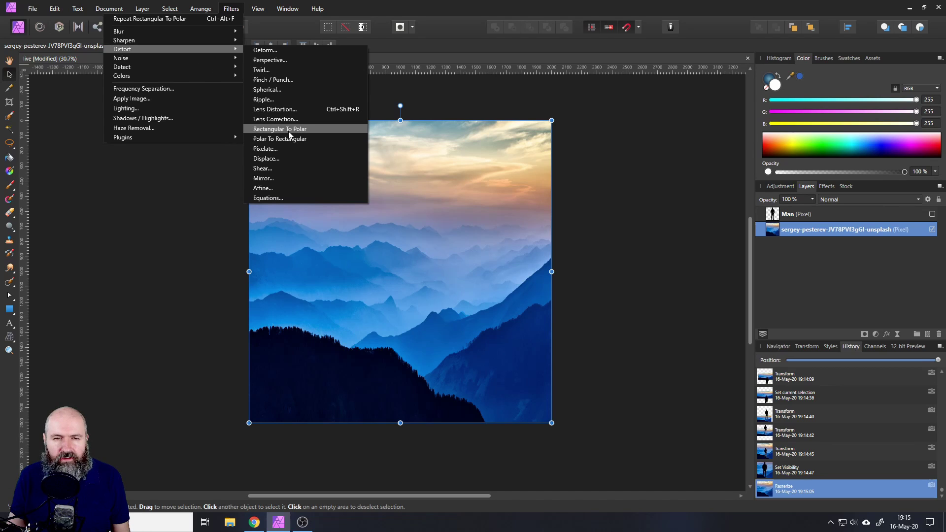
key("Escape")
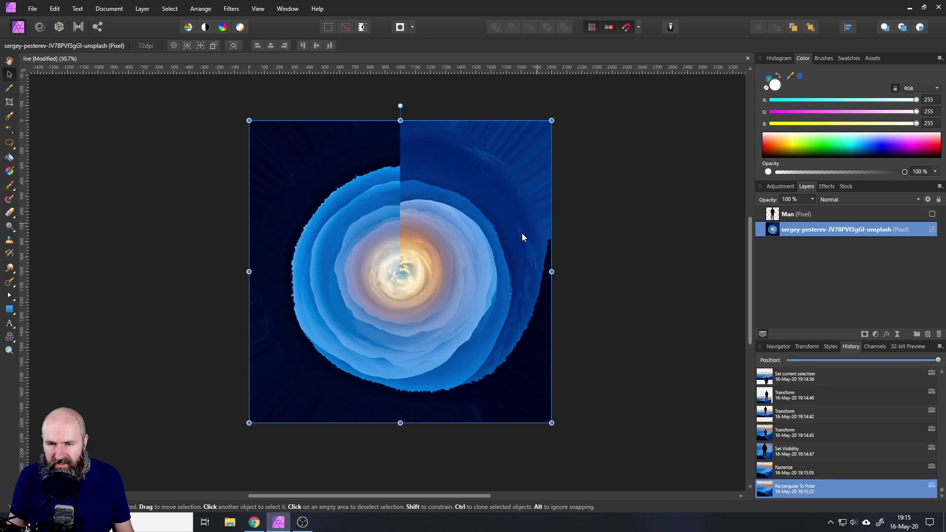
Step: Enlarge the polar swirl from its centre until it fills the canvas
left_click_drag(552, 120, 599, 103)
scroll(540, 229, "down", 3)
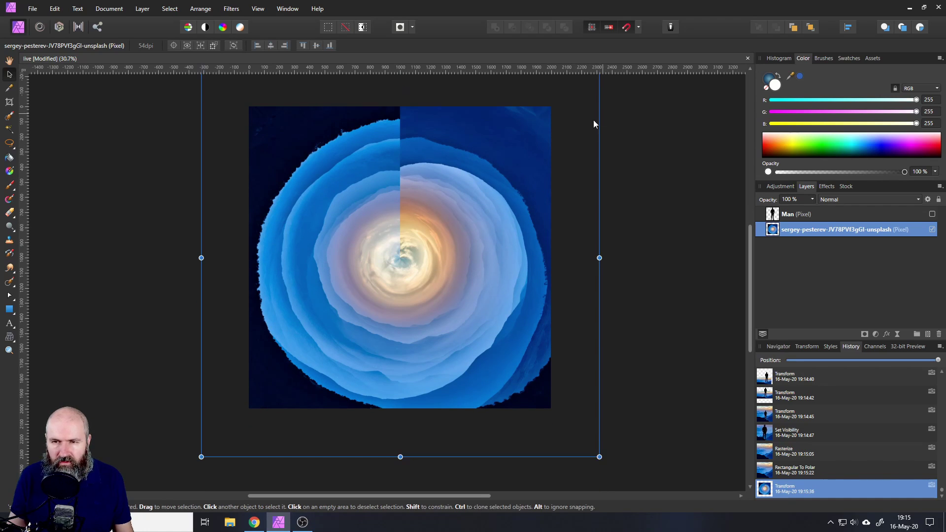
scroll(609, 195, "up", 3)
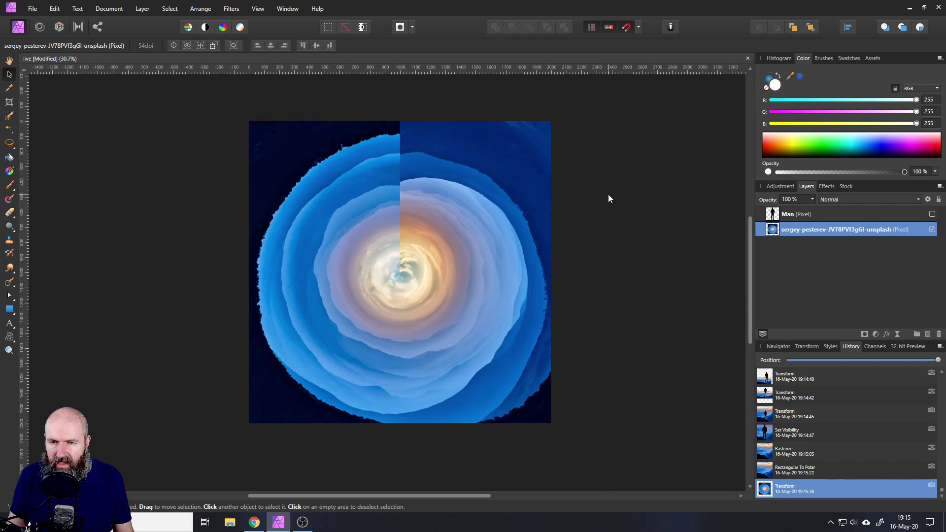
left_click_drag(600, 104, 622, 83)
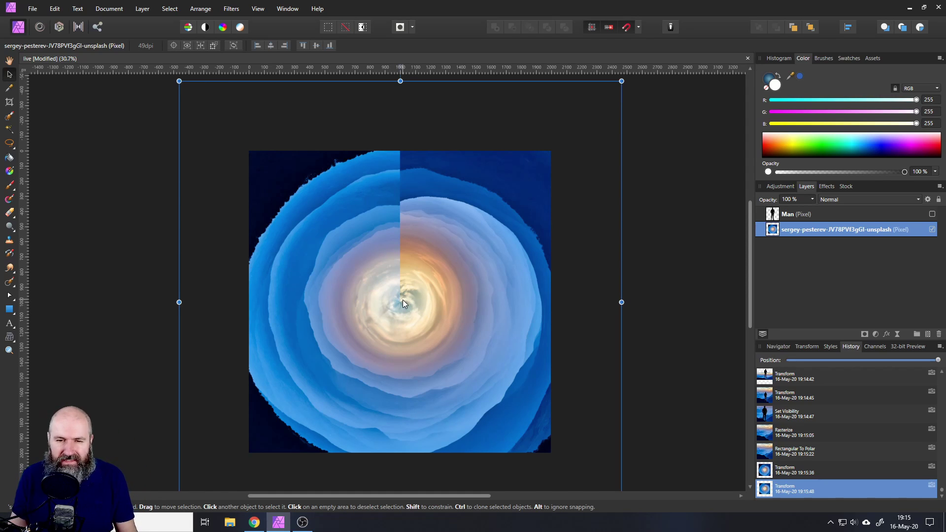
Step: Apply a Pinch / Punch filter with 1024 px radius and a negative pinch amount
left_click(231, 9)
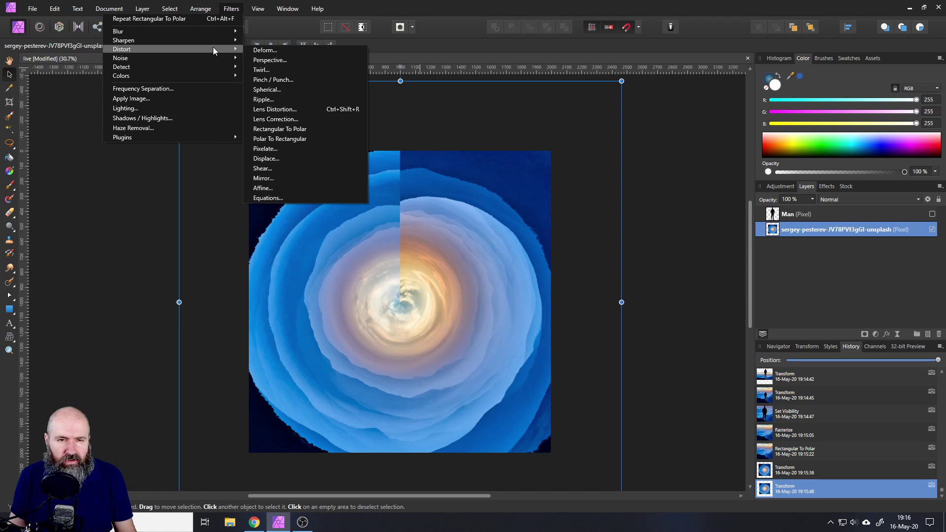
left_click(282, 81)
left_click_drag(639, 409, 632, 324)
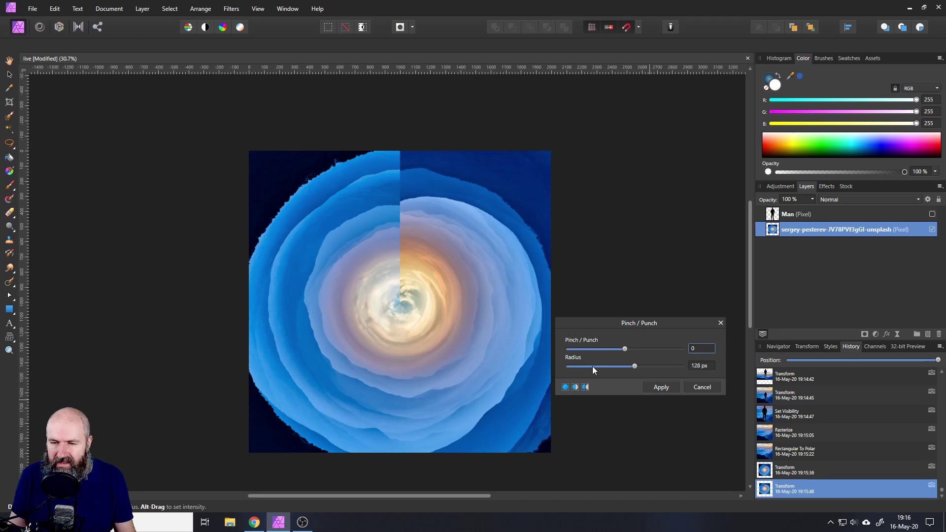
left_click_drag(634, 367, 687, 366)
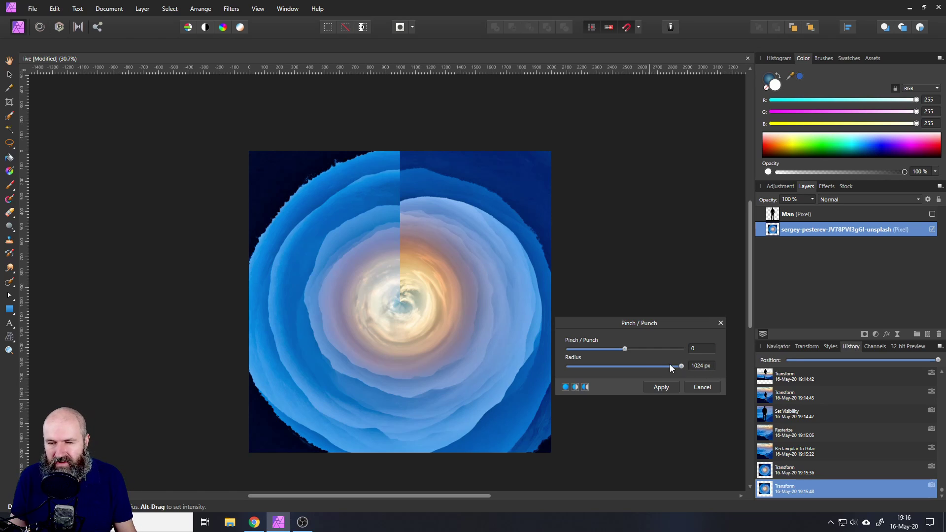
left_click_drag(626, 348, 519, 348)
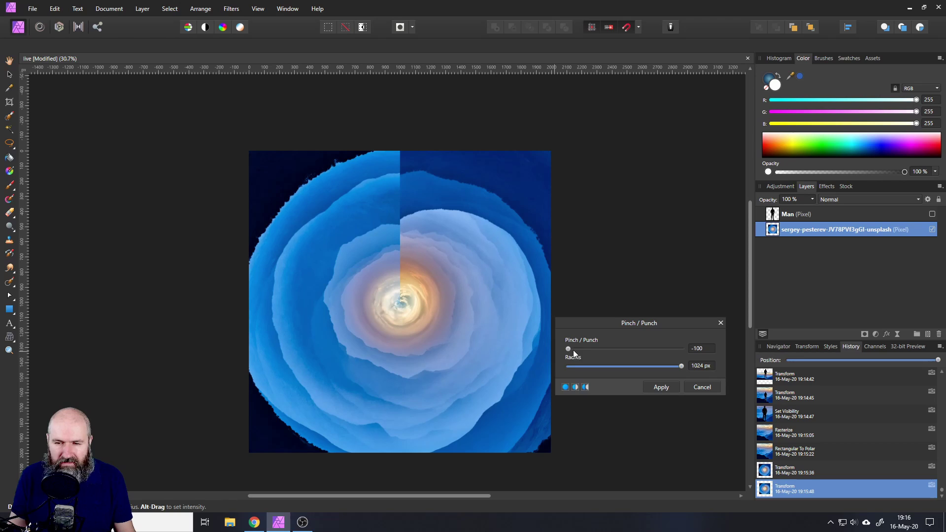
left_click(662, 387)
Step: Apply a second Pinch / Punch at about -61.7 to deepen the centre
left_click(201, 9)
mouse_move(231, 9)
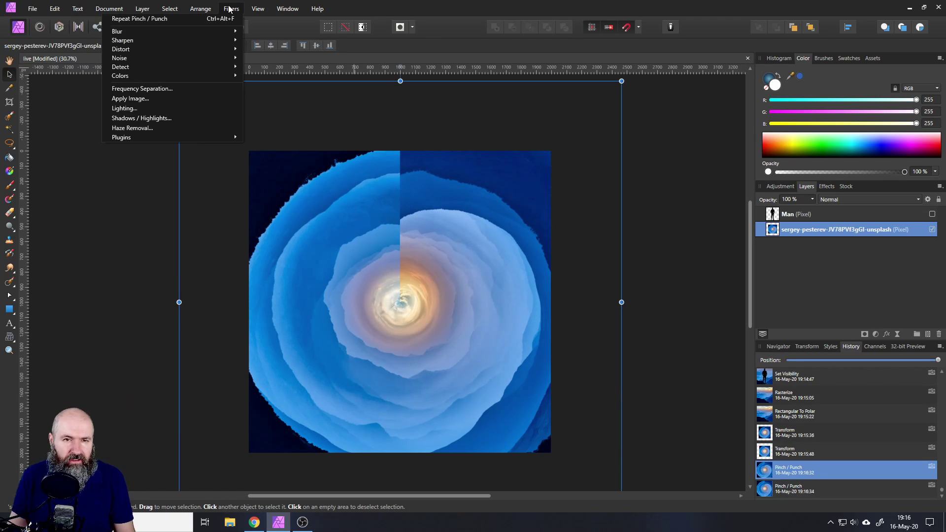
mouse_move(217, 50)
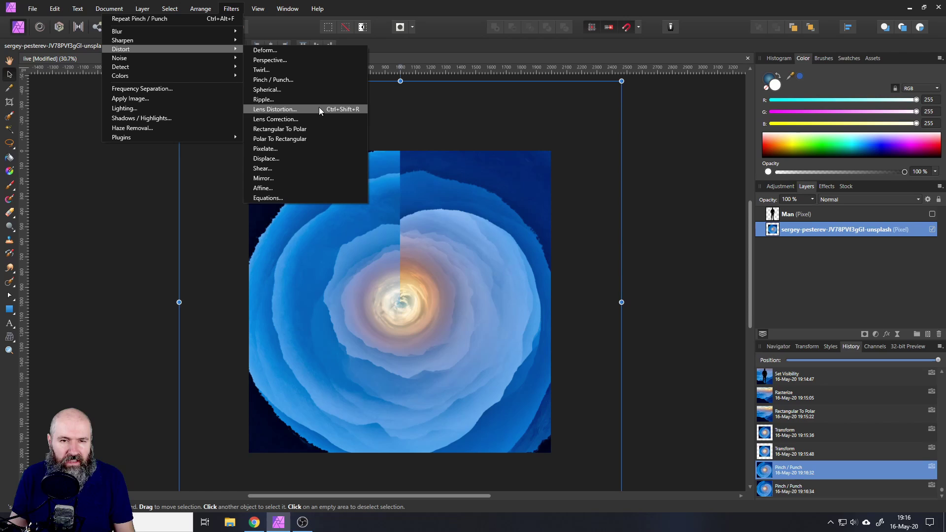
left_click(301, 80)
left_click(682, 366)
left_click_drag(625, 349, 590, 349)
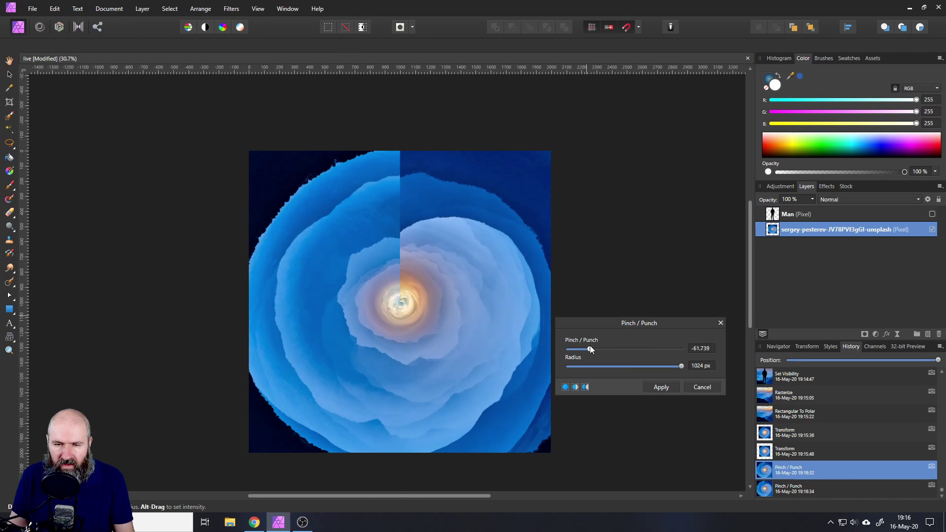
left_click(679, 387)
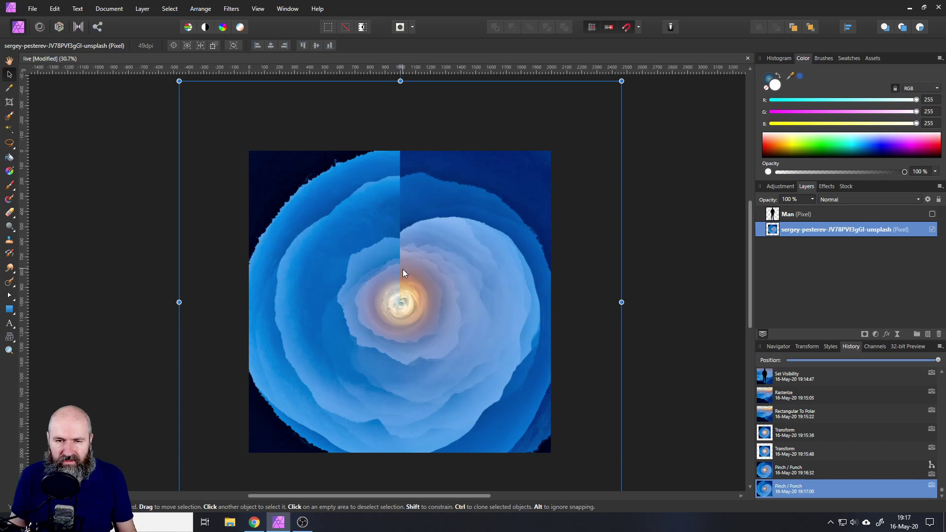
Step: Zoom in on the glowing vortex centre and set the Inpainting Brush width to 46 px
scroll(403, 269, "up", 3)
scroll(398, 215, "down", 2)
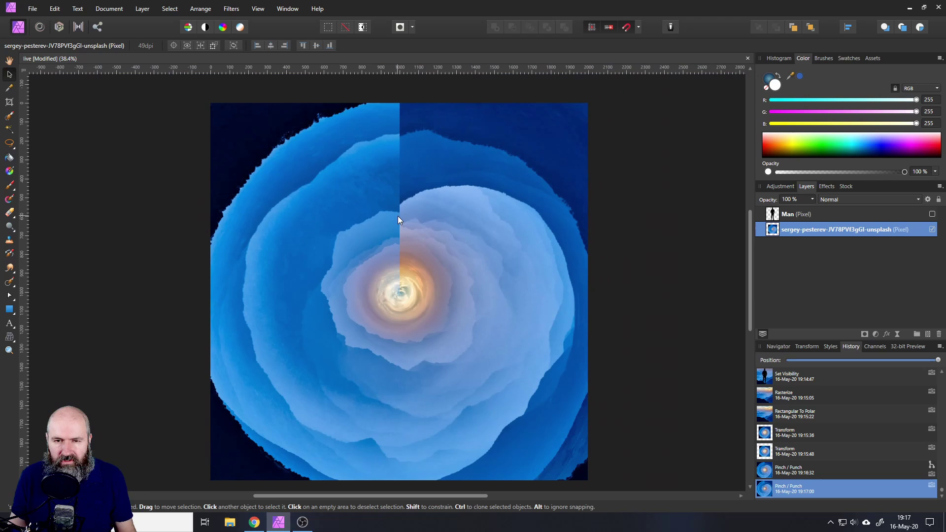
scroll(401, 257, "up", 2)
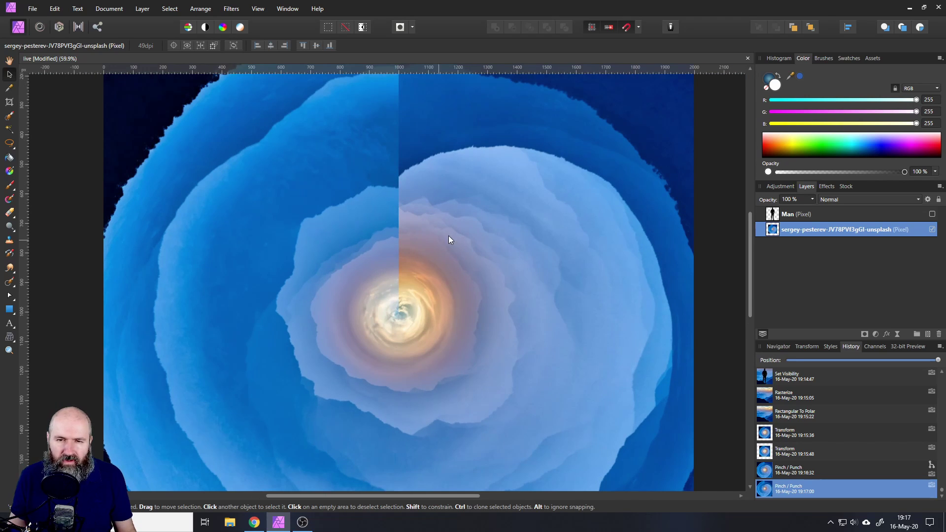
scroll(463, 217, "up", 3)
scroll(464, 283, "down", 1)
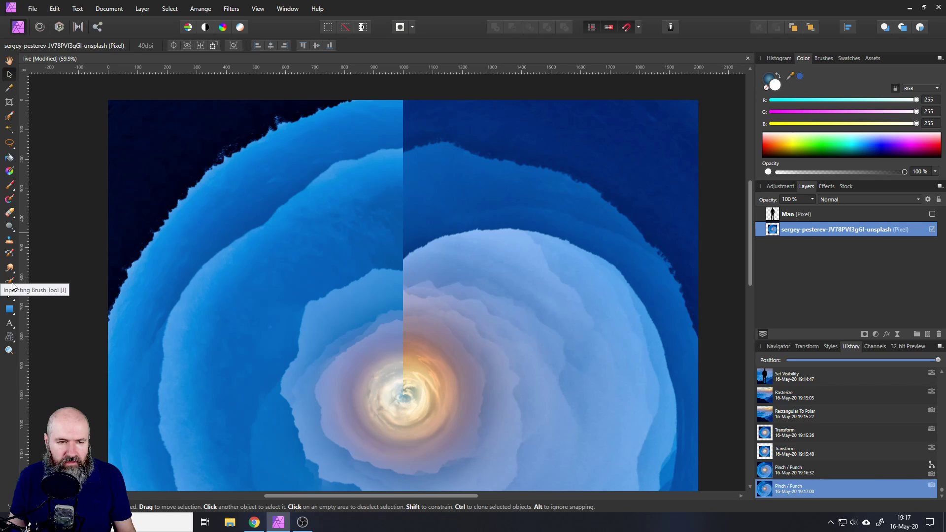
scroll(430, 384, "up", 5)
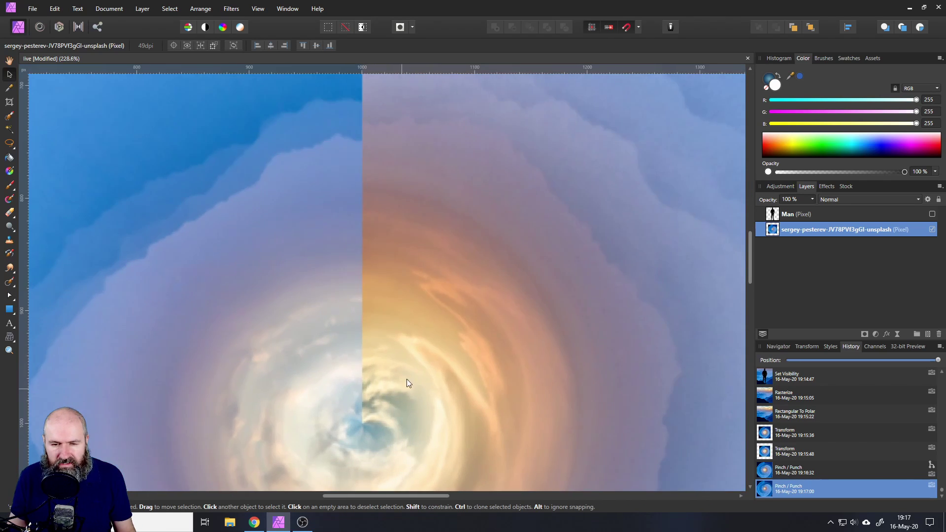
left_click_drag(407, 379, 451, 293)
scroll(461, 228, "up", 1)
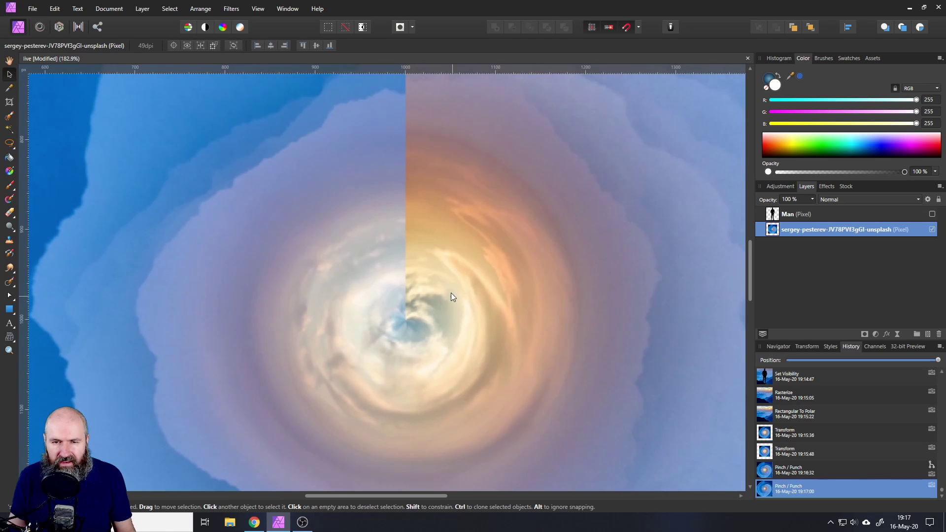
left_click(10, 283)
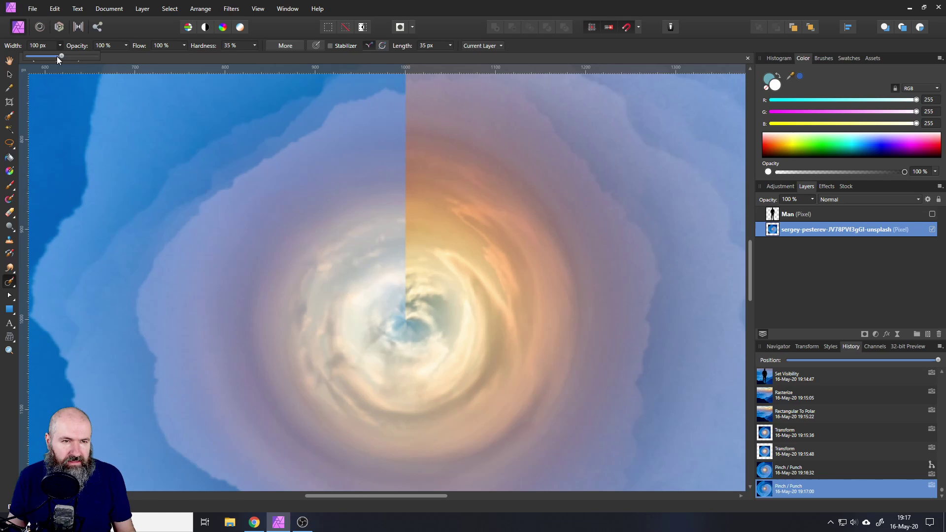
left_click(55, 56)
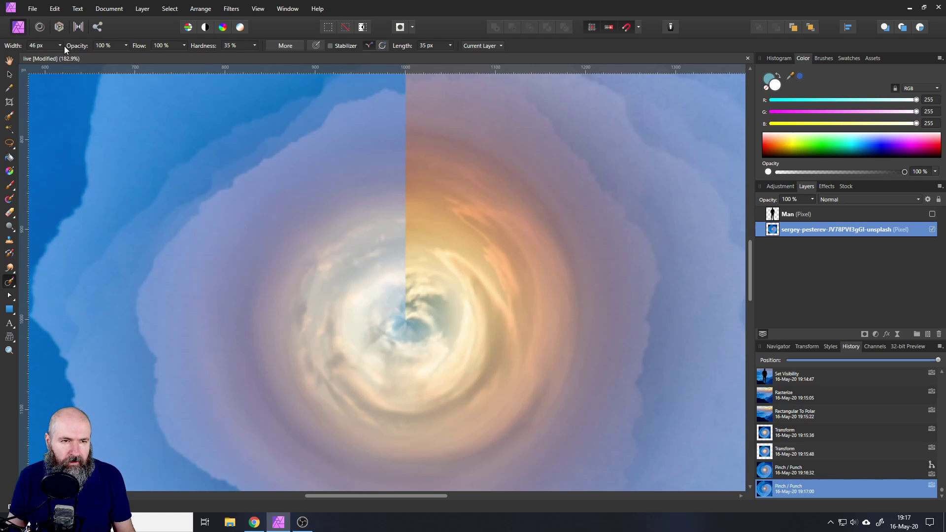
Step: Inpaint three strokes along the seam from the vortex centre up to the top edge
mouse_move(405, 330)
left_mouse_down()
mouse_move(401, 262)
mouse_move(417, 193)
mouse_move(408, 106)
left_mouse_up()
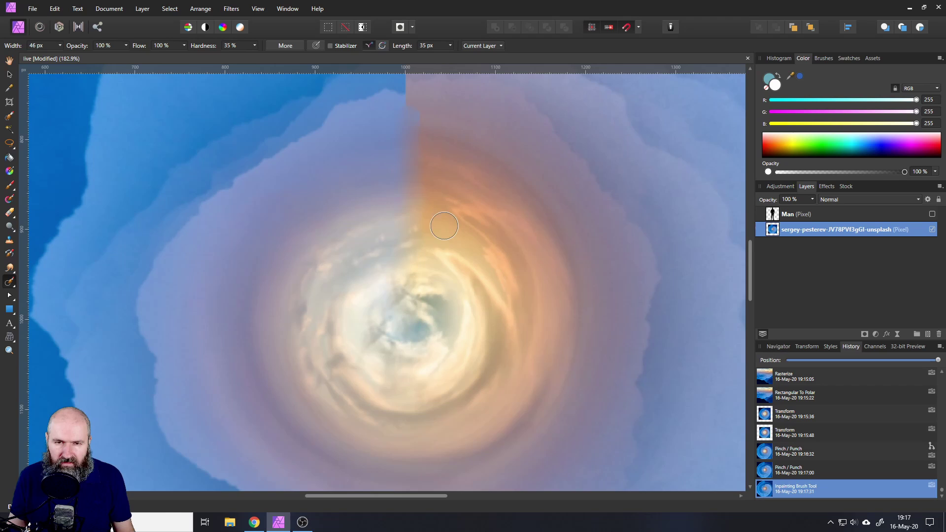
scroll(432, 224, "up", 3)
mouse_move(418, 235)
left_mouse_down()
mouse_move(407, 204)
mouse_move(400, 77)
left_mouse_up()
mouse_move(405, 161)
left_mouse_down()
mouse_move(418, 125)
mouse_move(408, 92)
left_mouse_up()
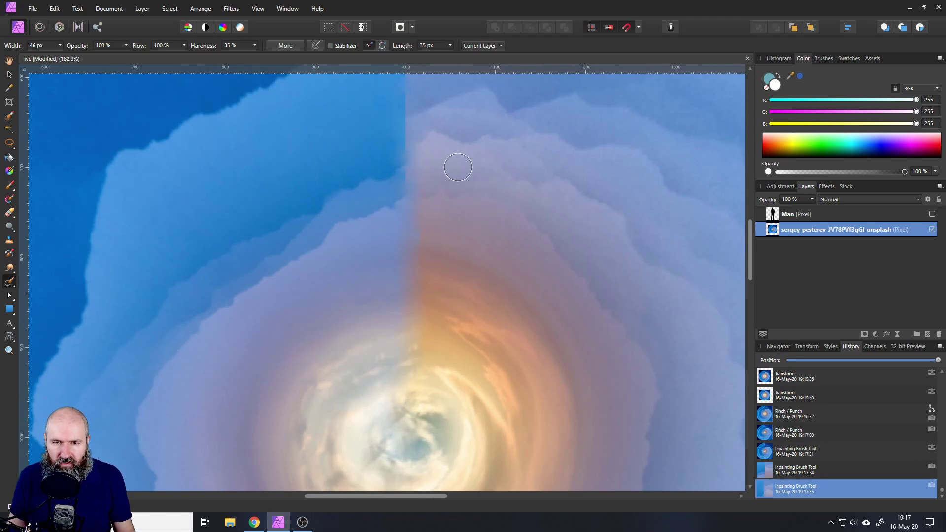
scroll(437, 226, "down", 5, "ctrl")
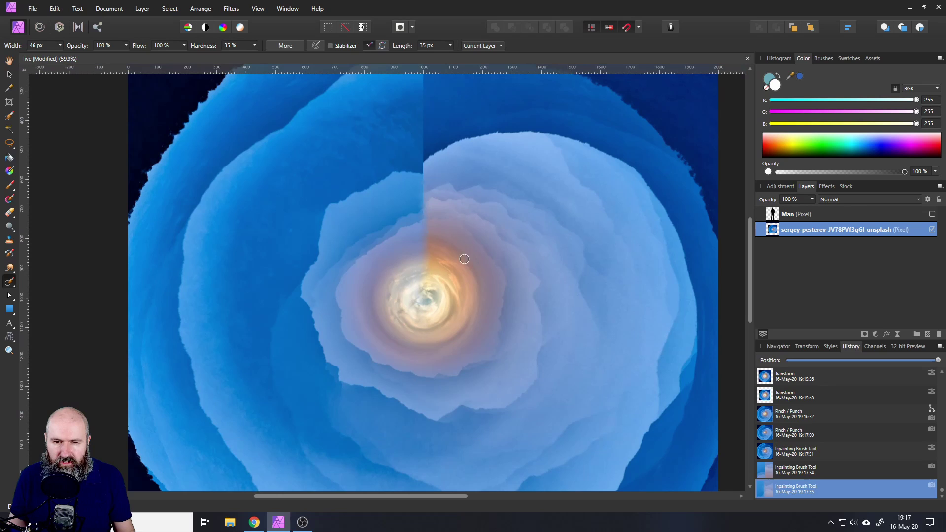
scroll(453, 249, "down", 3, "ctrl")
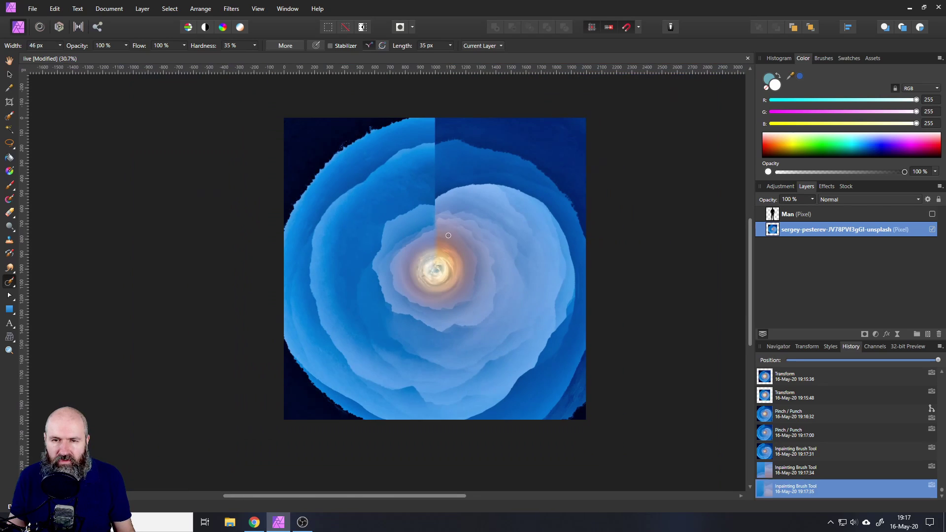
scroll(430, 221, "up", 4, "ctrl")
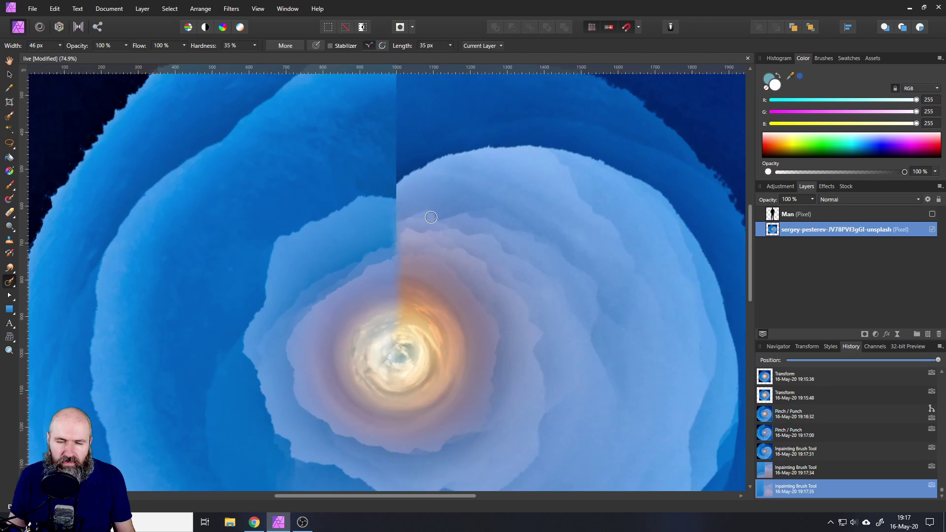
Step: Choose the Clone Brush Tool and widen the brush to 331 px
left_click(9, 243)
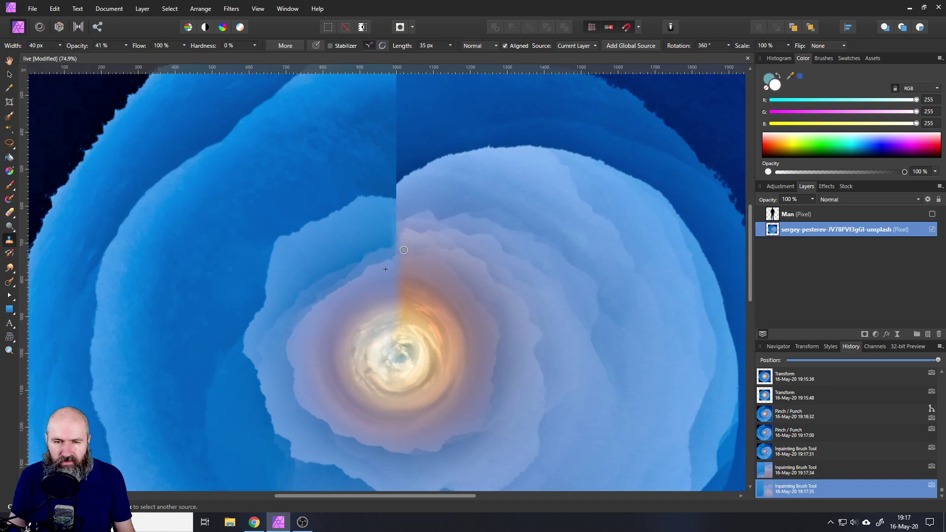
scroll(404, 250, "up", 4)
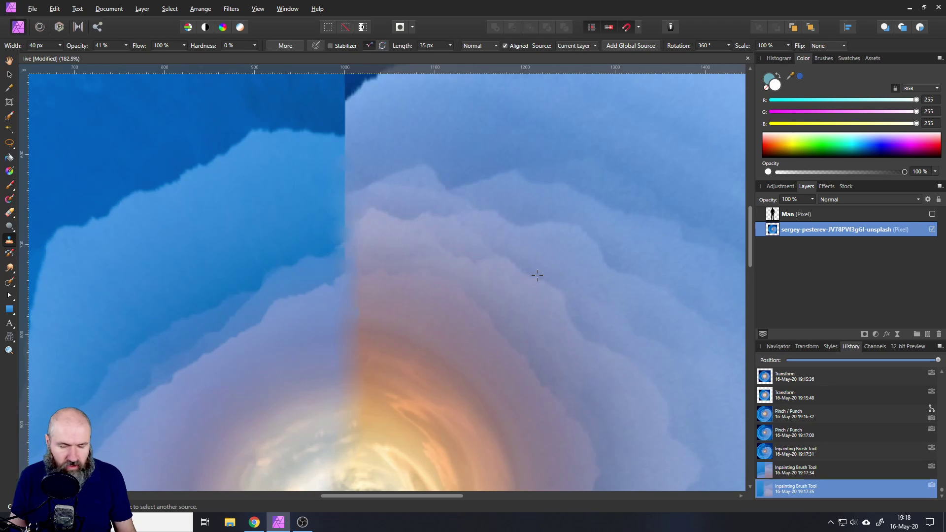
left_click(59, 45)
left_click_drag(80, 59, 178, 60)
left_click(127, 45)
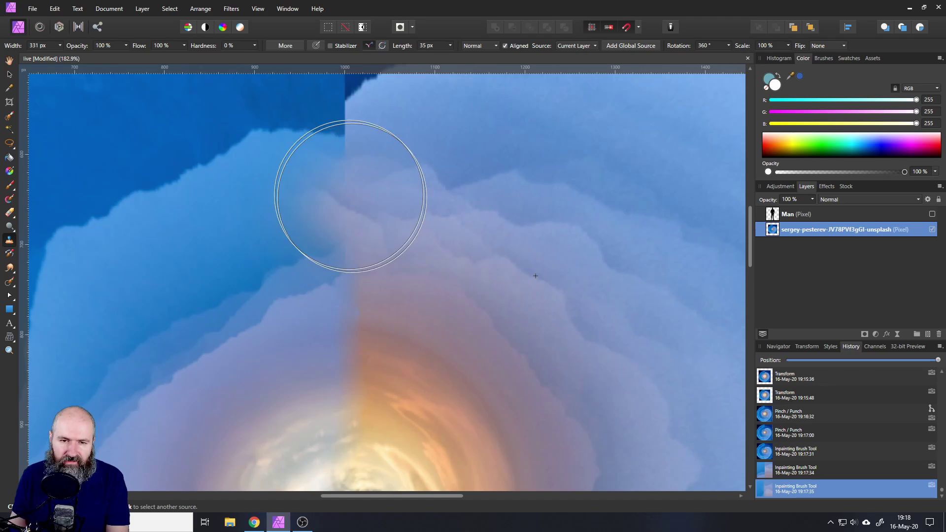
Step: Set the clone source rotation to 310°
key("alt+shift+comma")
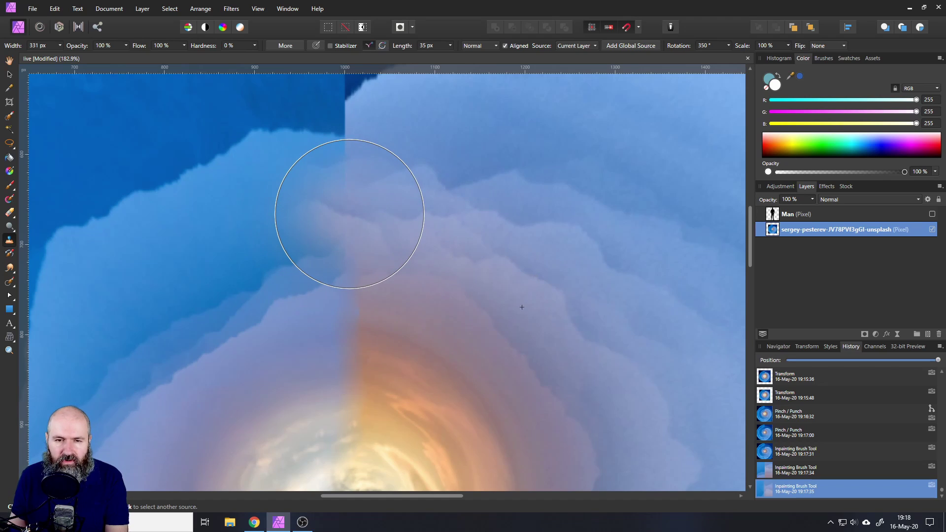
key("alt+shift+comma")
key("alt+shift+comma")
key("alt+shift+comma")
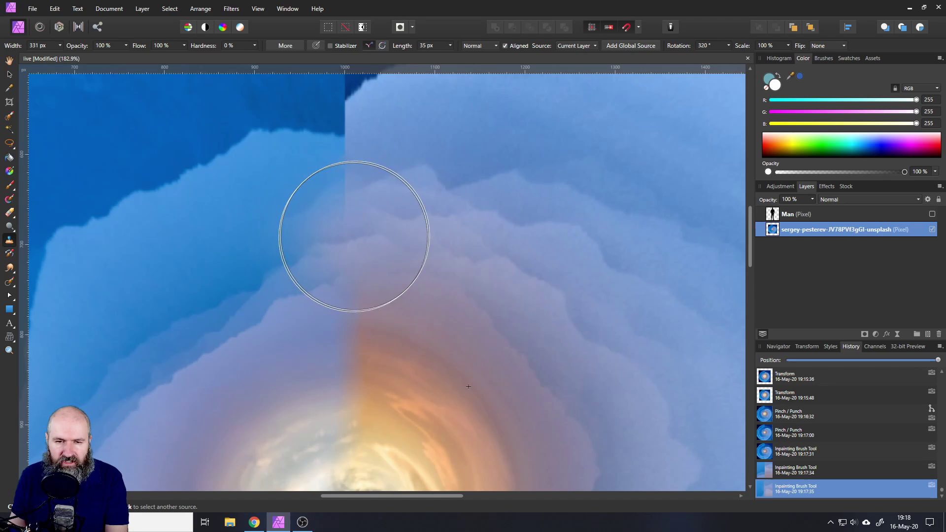
key("alt+shift+comma")
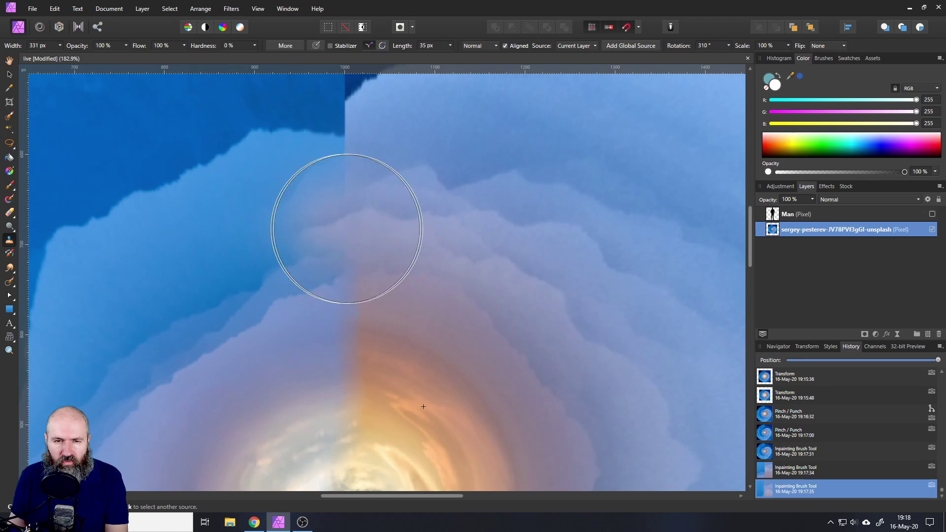
key("alt+shift+period")
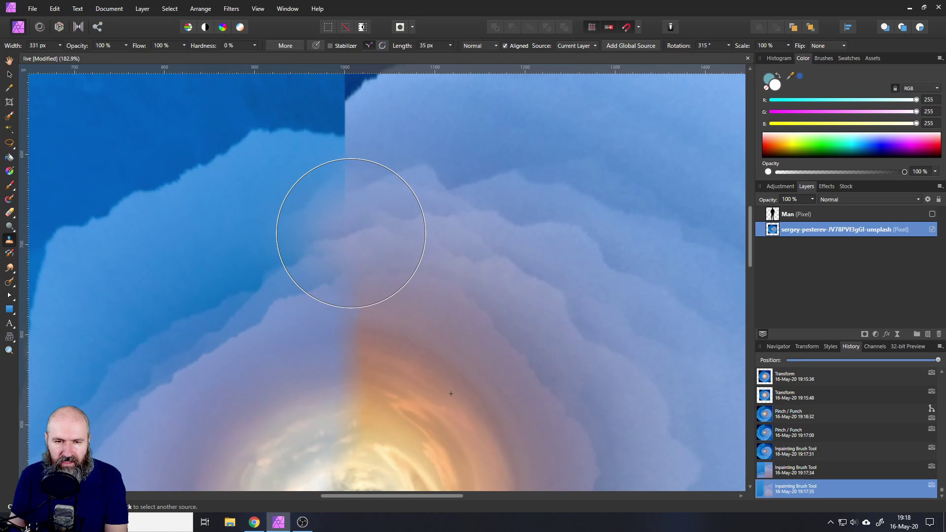
key("alt+shift+comma")
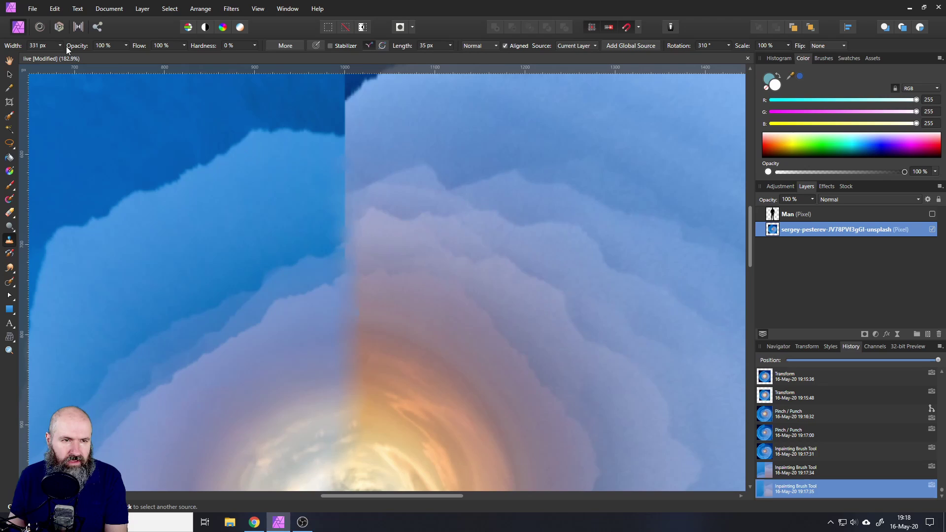
Step: Set the clone brush to 45% opacity and 203 px width
left_click(126, 45)
left_click(93, 58)
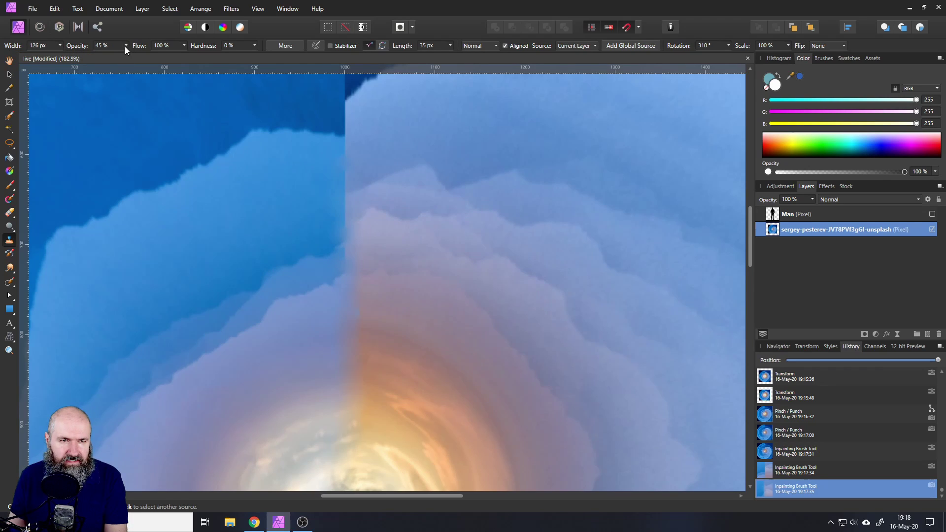
left_click(64, 46)
left_click(64, 58)
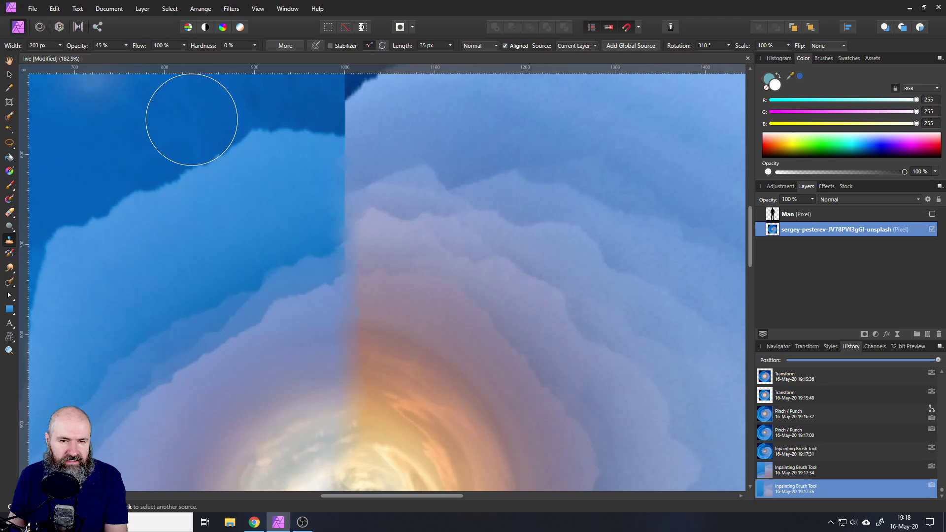
Step: Clone swirl texture across the seam above the bright centre
mouse_move(345, 231)
left_mouse_down()
mouse_move(342, 243)
mouse_move(338, 190)
left_mouse_up()
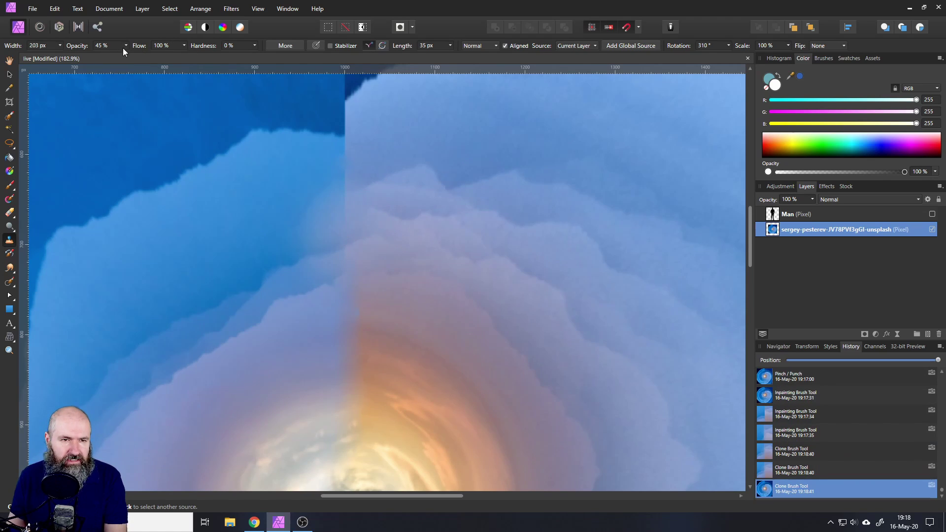
mouse_move(345, 227)
left_mouse_down()
mouse_move(360, 182)
mouse_move(383, 178)
mouse_move(349, 185)
mouse_move(339, 201)
mouse_move(355, 187)
mouse_move(340, 210)
mouse_move(377, 194)
mouse_move(364, 192)
mouse_move(337, 258)
mouse_move(298, 268)
mouse_move(353, 231)
mouse_move(302, 272)
mouse_move(348, 298)
mouse_move(397, 299)
mouse_move(372, 317)
mouse_move(360, 299)
mouse_move(309, 274)
mouse_move(342, 249)
mouse_move(304, 252)
mouse_move(343, 250)
mouse_move(379, 202)
mouse_move(308, 254)
mouse_move(350, 239)
mouse_move(399, 178)
mouse_move(350, 197)
mouse_move(330, 251)
mouse_move(379, 227)
mouse_move(486, 282)
left_mouse_up()
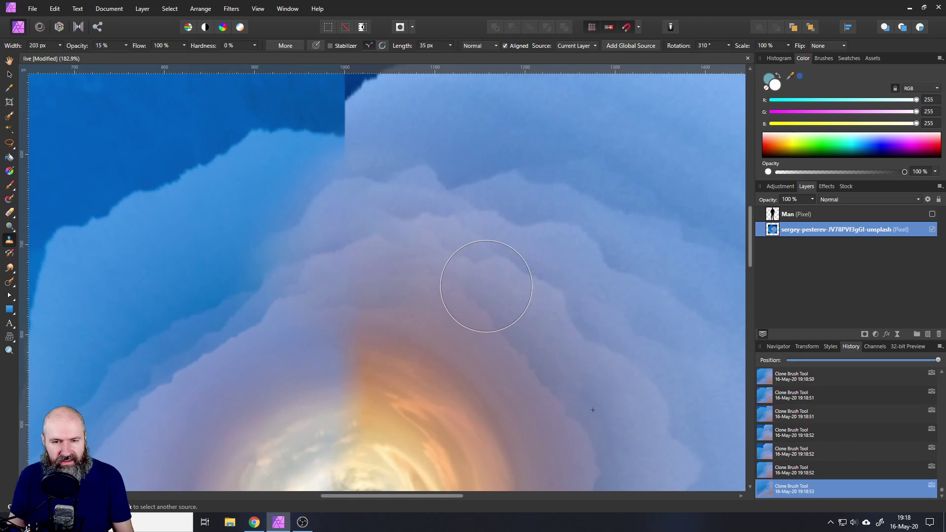
scroll(473, 274, "down", 5)
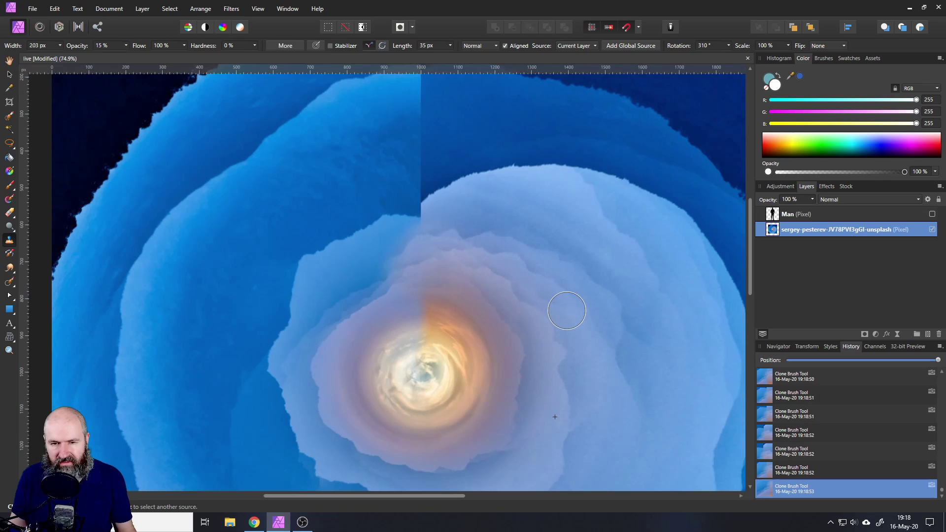
scroll(481, 260, "down", 2)
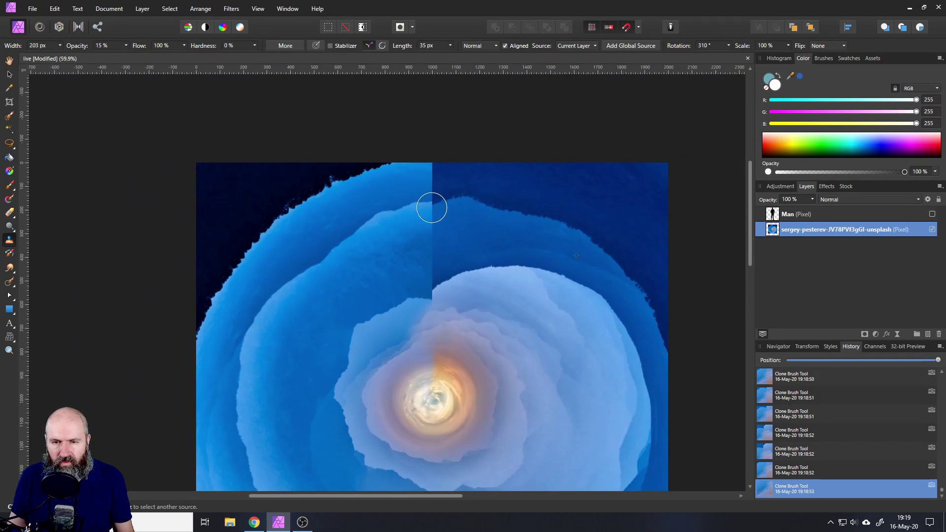
scroll(433, 206, "up", 3)
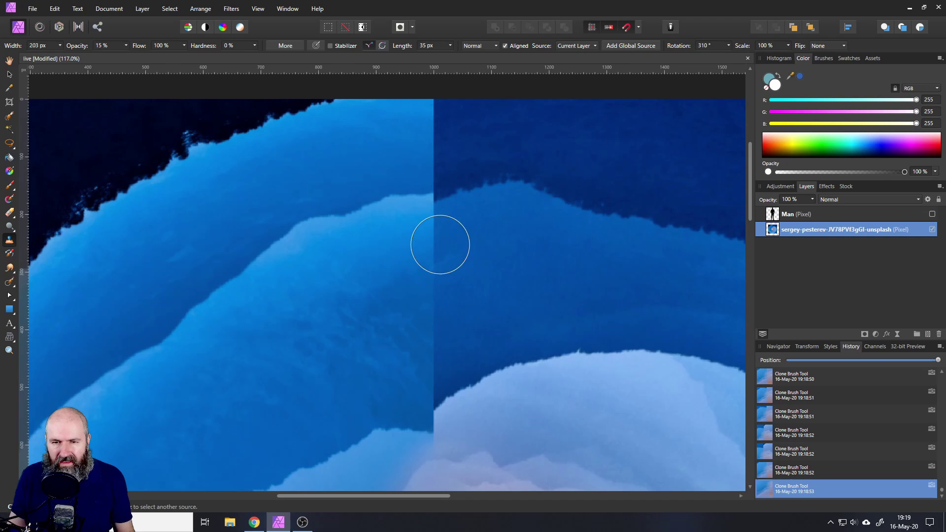
scroll(463, 301, "down", 2)
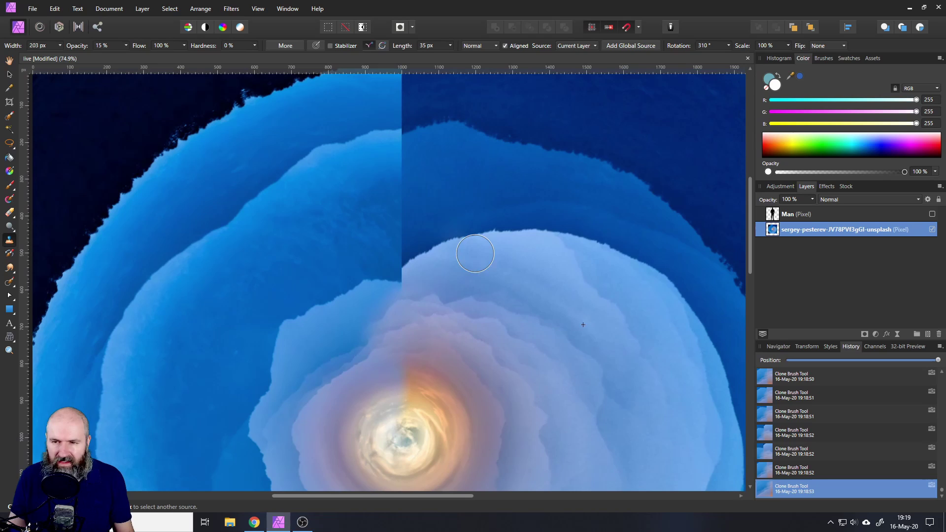
Step: Duplicate the swirl layer and lower the duplicate's opacity to 68%
left_click(9, 76)
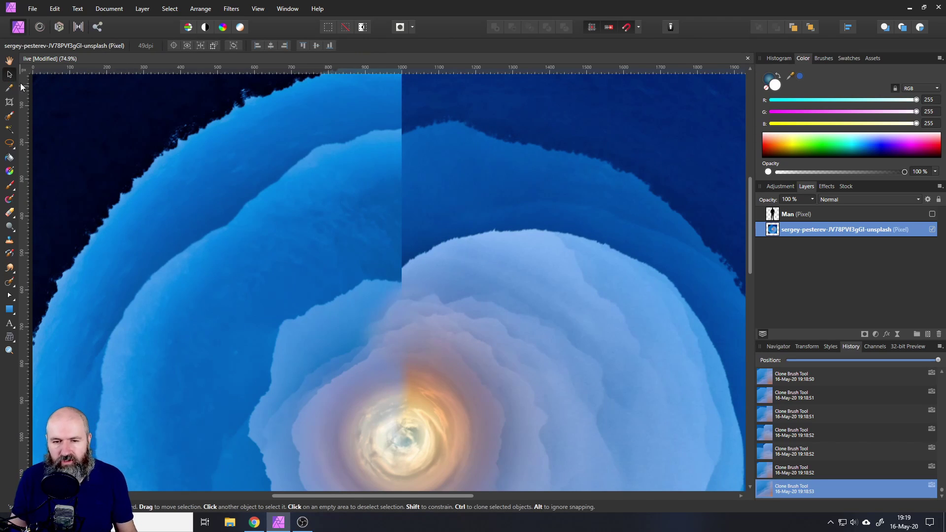
right_click(776, 230)
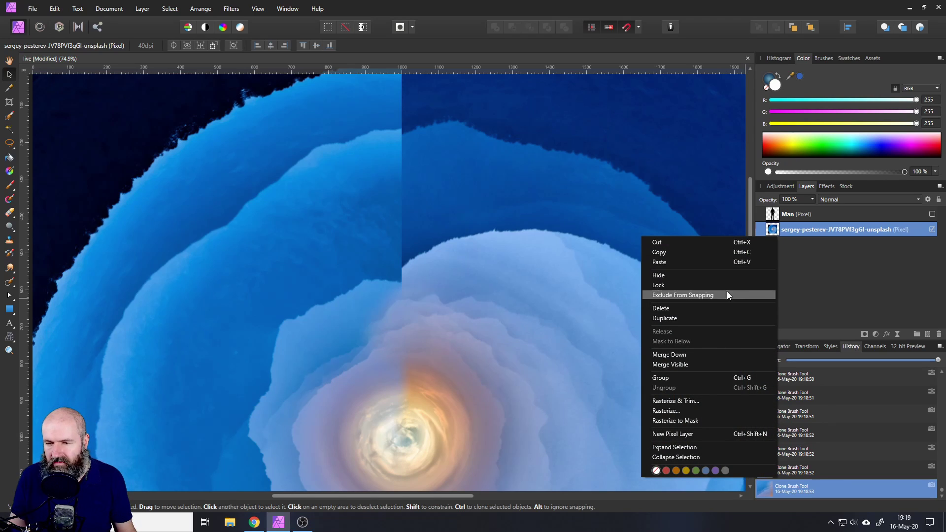
left_click(702, 318)
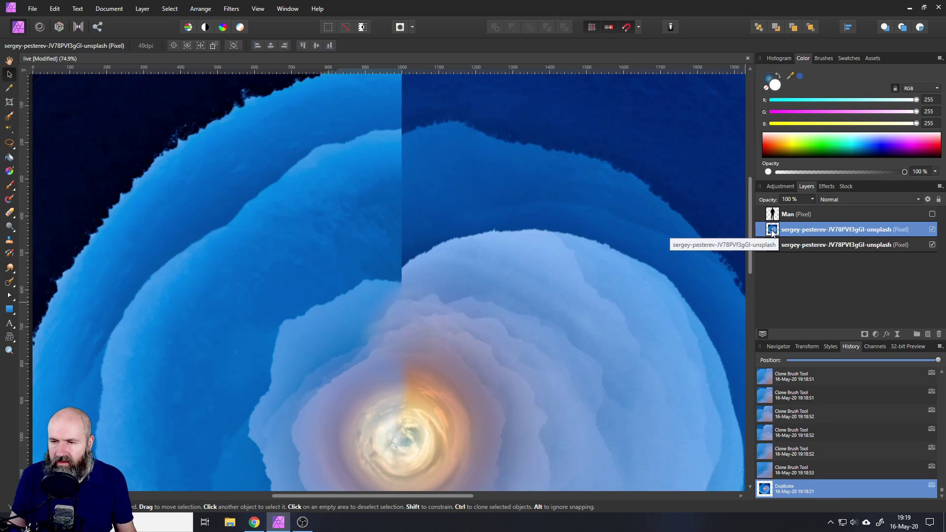
left_click(811, 199)
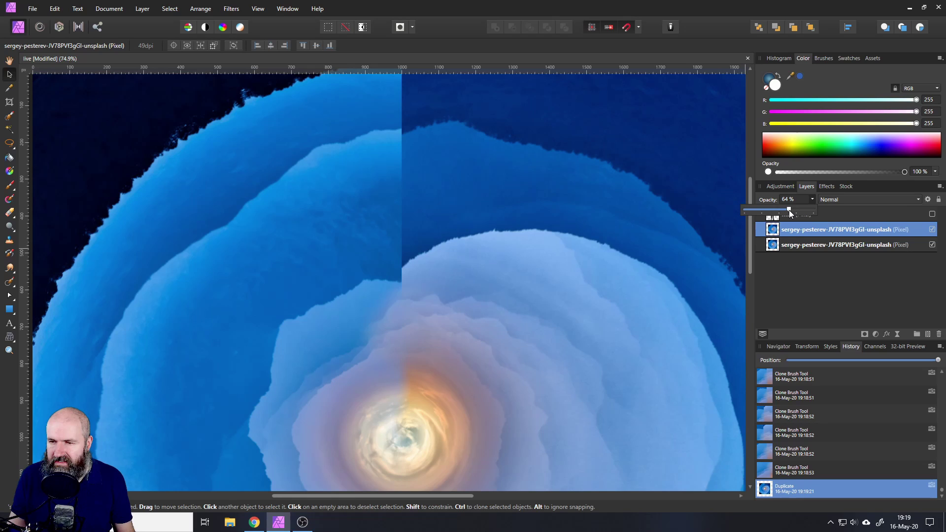
left_click_drag(793, 210, 791, 210)
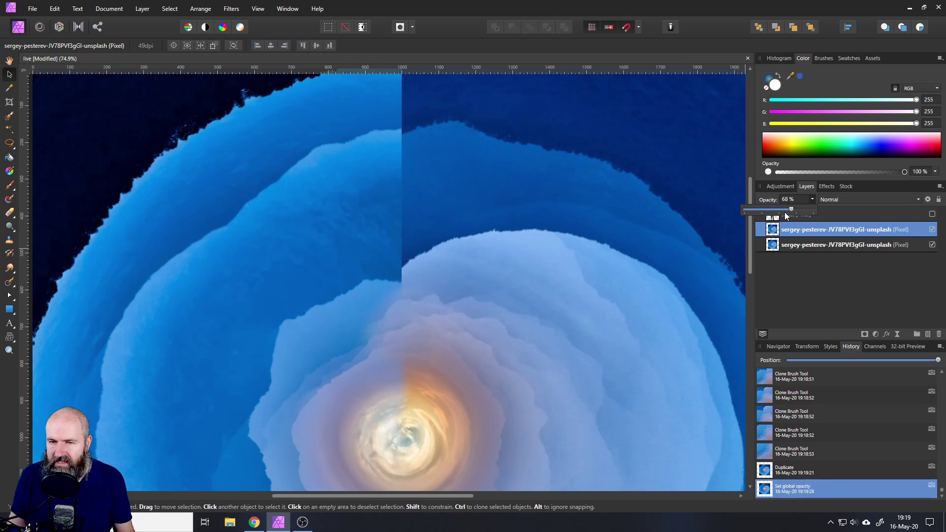
Step: Scale up, rotate about -36°, shrink back and reposition the duplicate swirl layer
scroll(582, 278, "down", 5)
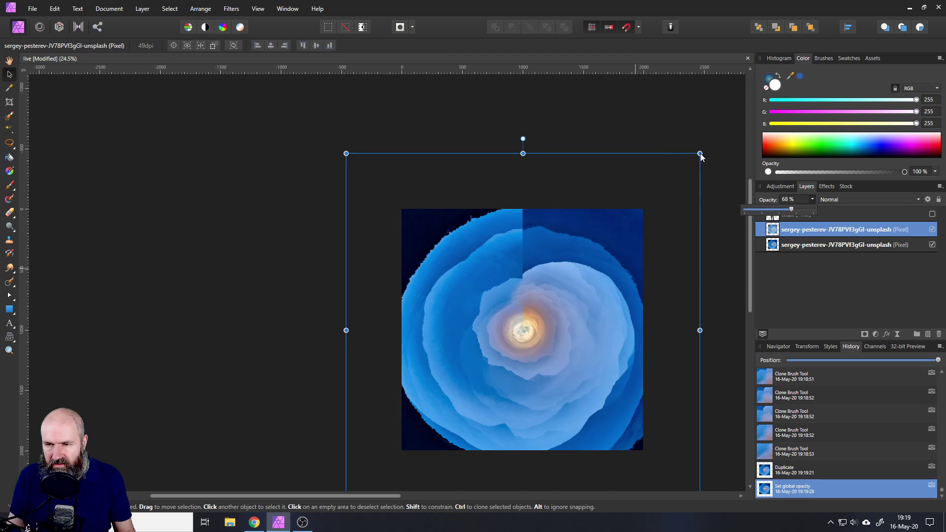
left_click_drag(701, 154, 733, 121)
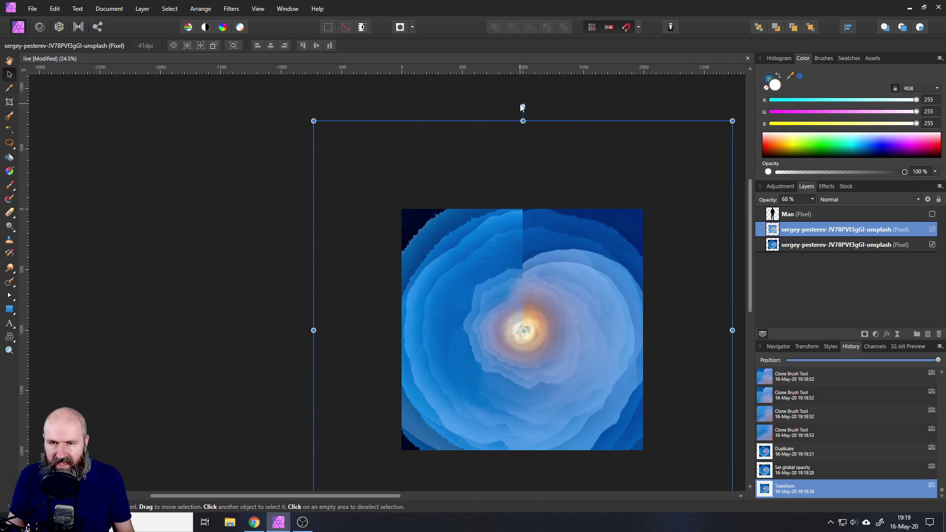
left_click_drag(523, 107, 649, 128)
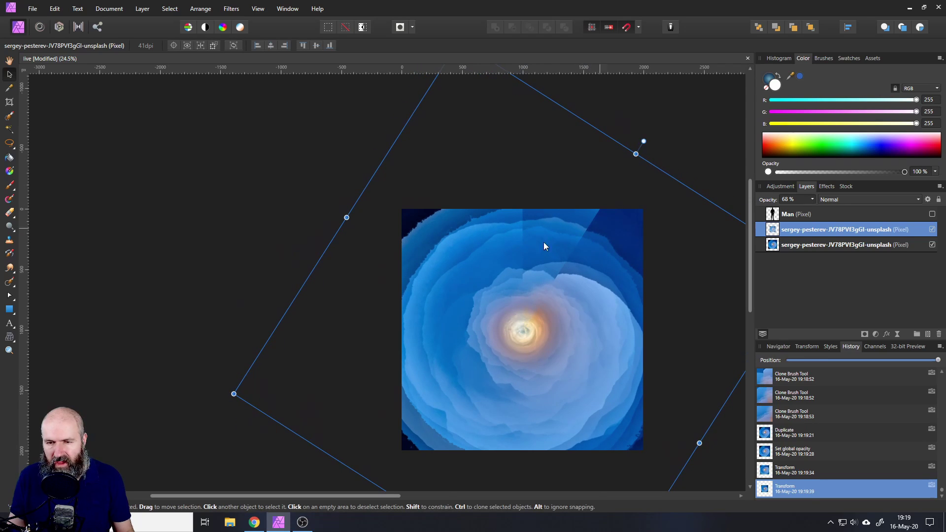
left_click_drag(234, 395, 254, 390)
scroll(531, 244, "up", 5)
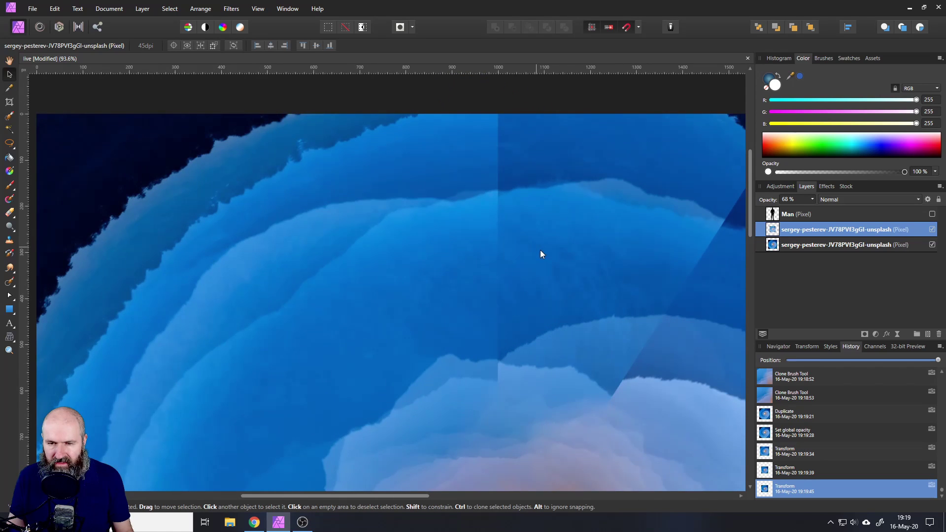
mouse_move(531, 307)
left_mouse_down()
mouse_move(540, 266)
mouse_move(554, 307)
mouse_move(538, 316)
mouse_move(572, 316)
mouse_move(562, 306)
mouse_move(530, 308)
left_mouse_up()
Step: Adjust the duplicate's rotation to about -19.7°, nudge it into place, and restore 100% opacity
scroll(514, 281, "down", 3)
scroll(514, 281, "down", 1)
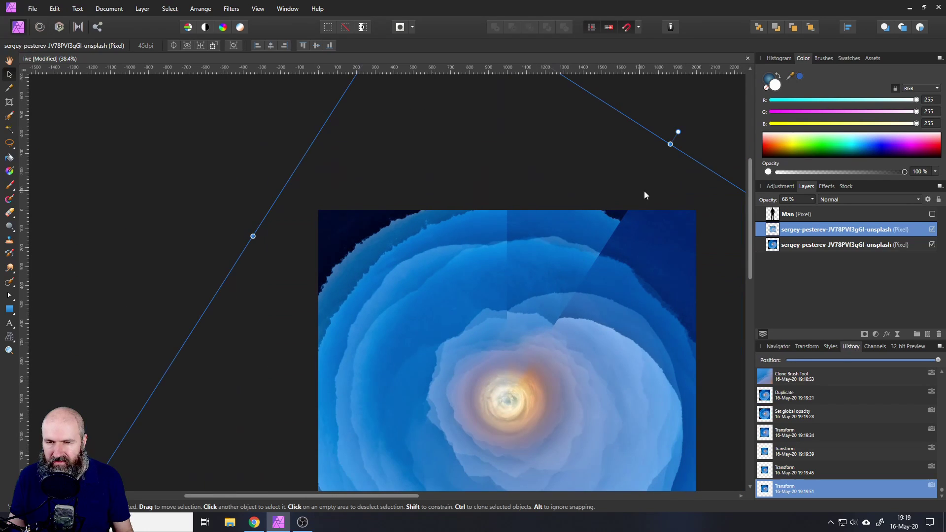
scroll(582, 191, "down", 2)
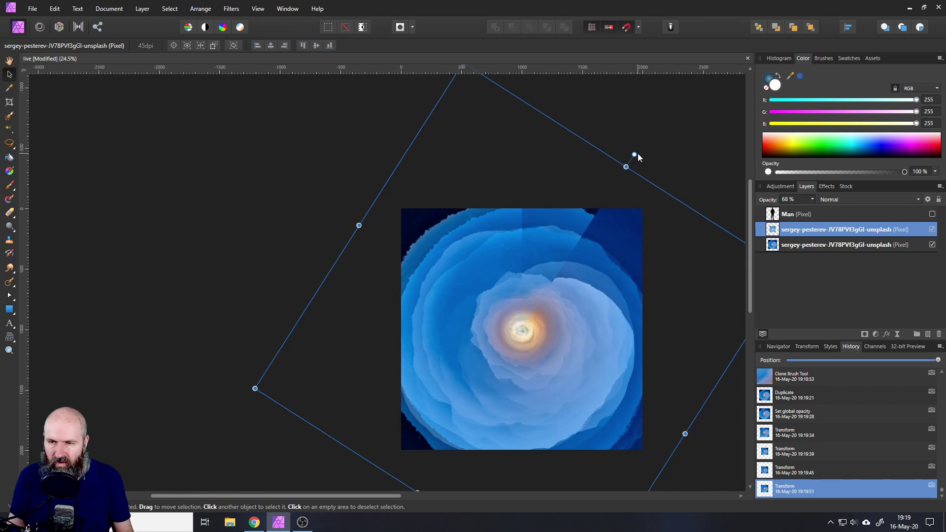
left_click_drag(638, 155, 602, 137)
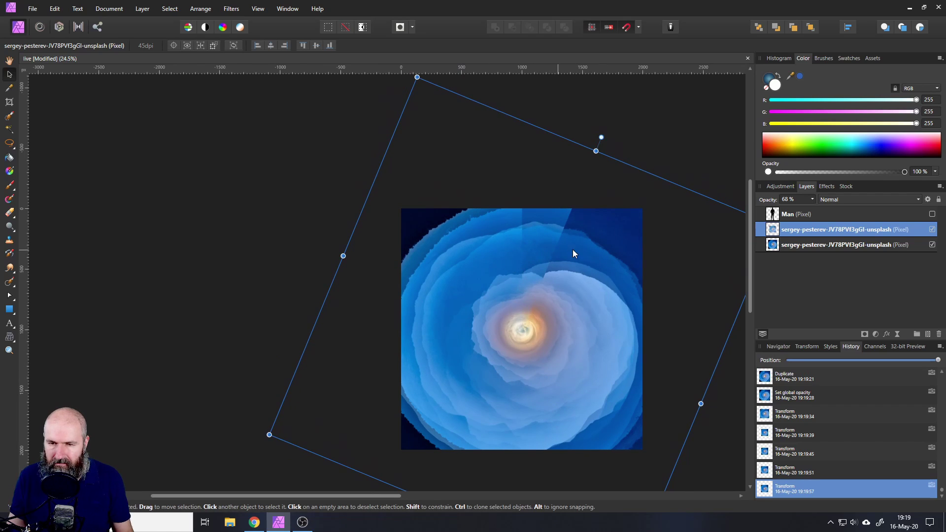
left_click_drag(525, 301, 554, 295)
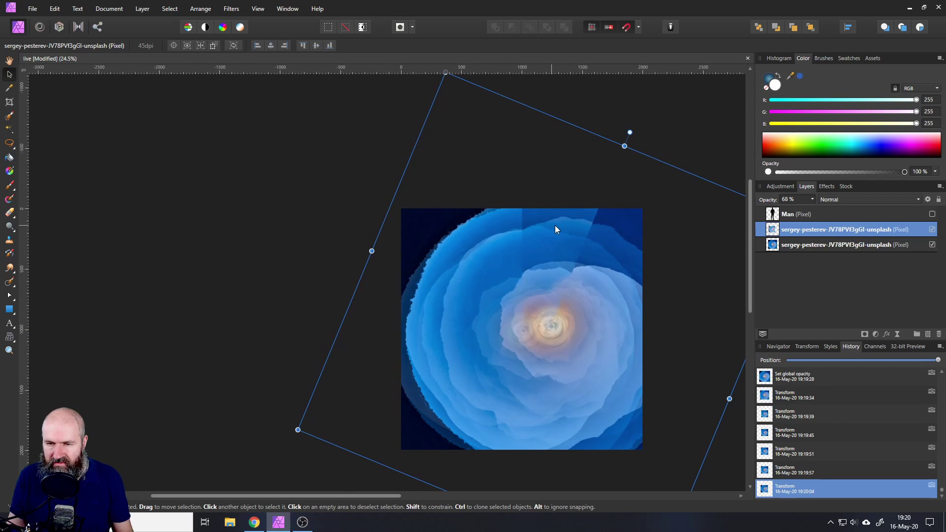
scroll(527, 273, "up", 4)
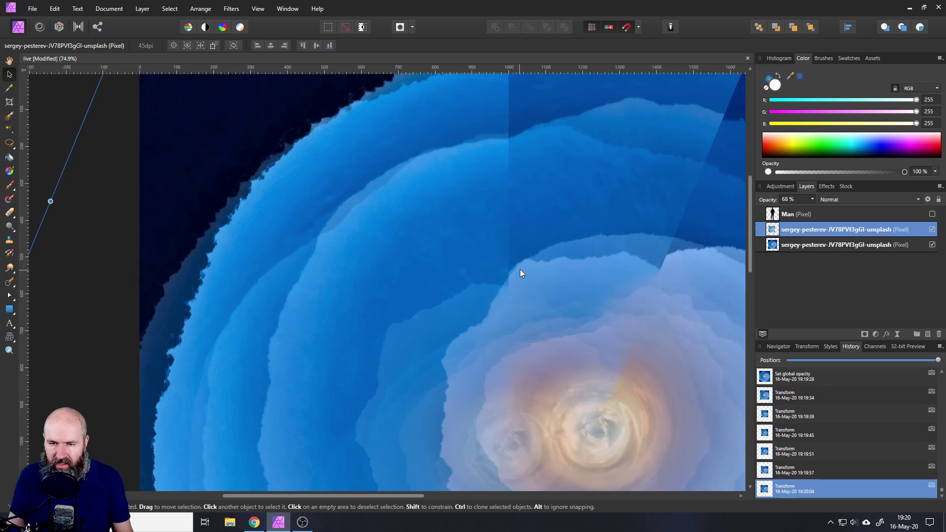
scroll(525, 161, "down", 1)
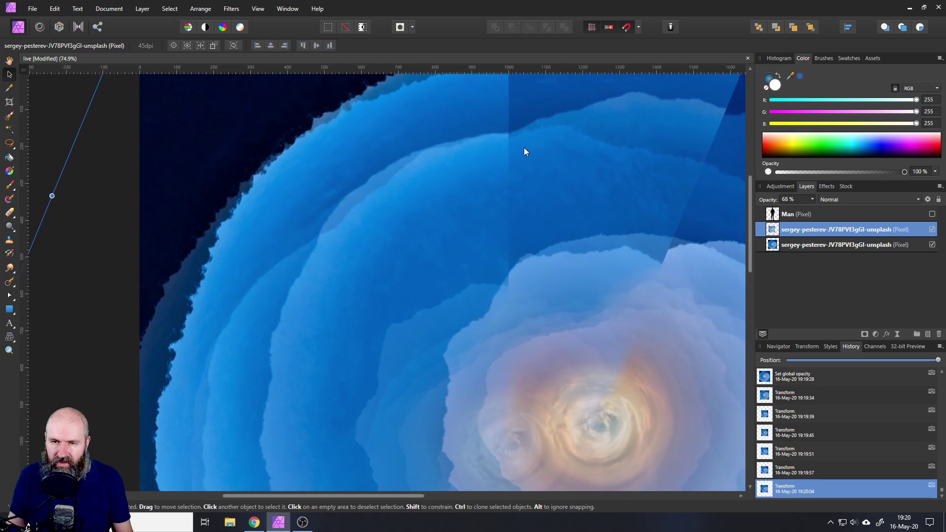
left_click_drag(524, 149, 525, 147)
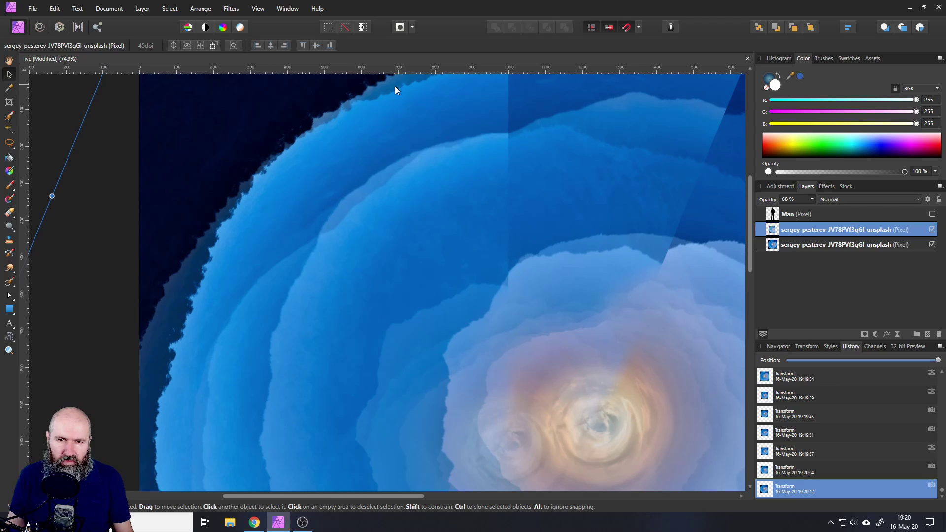
left_click(812, 199)
left_click_drag(816, 209, 872, 205)
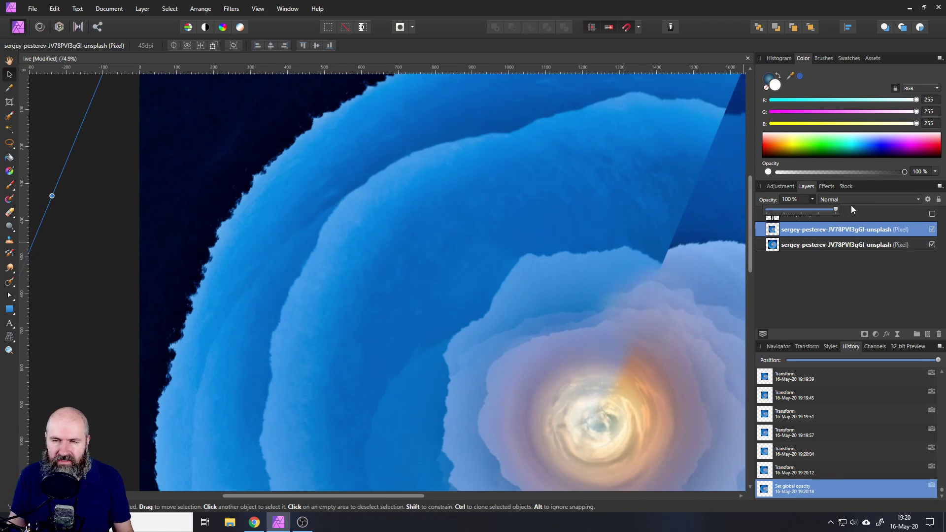
Step: Add a mask to the top swirl layer and set the Paint Brush width to 262 px
left_click(865, 335)
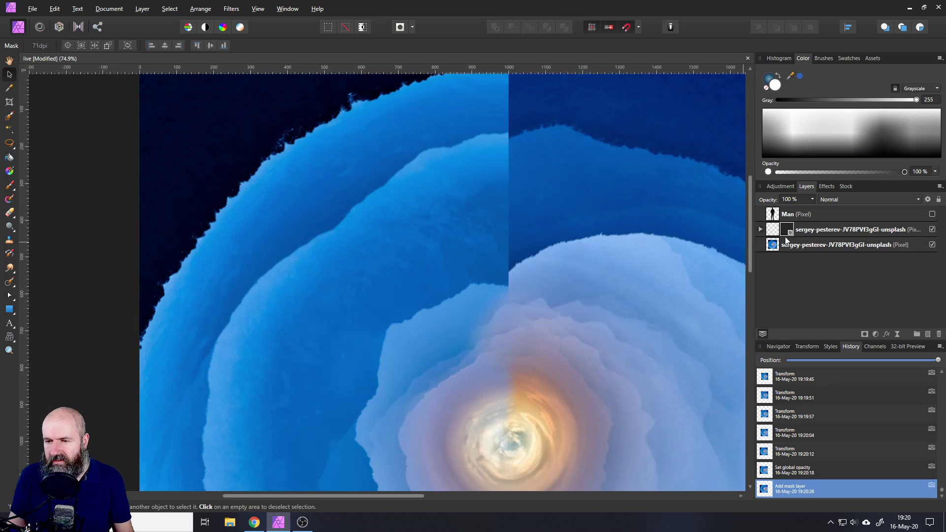
left_click(761, 230)
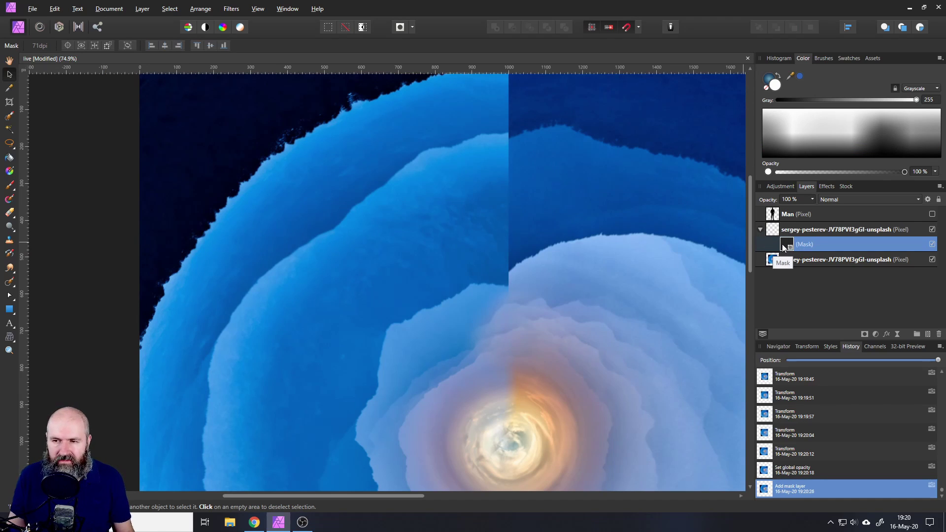
left_click(10, 183)
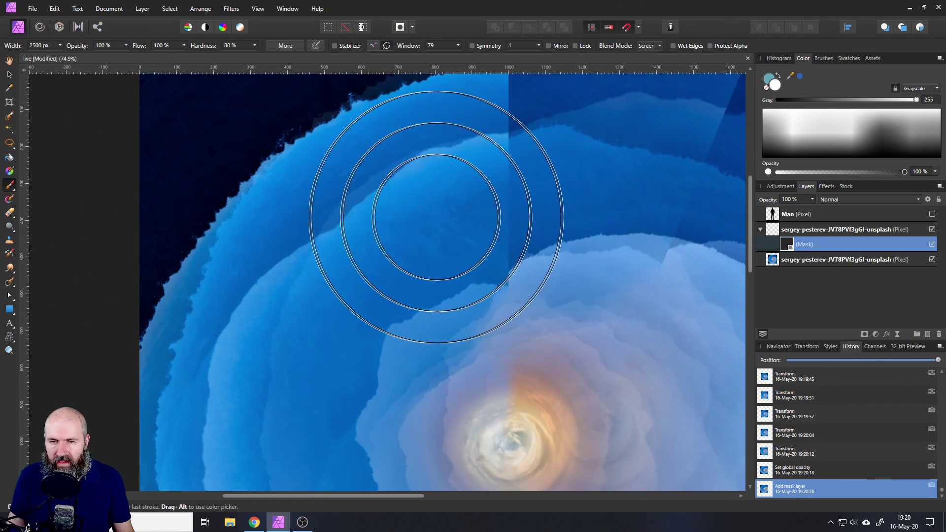
left_click_drag(51, 60, 43, 58)
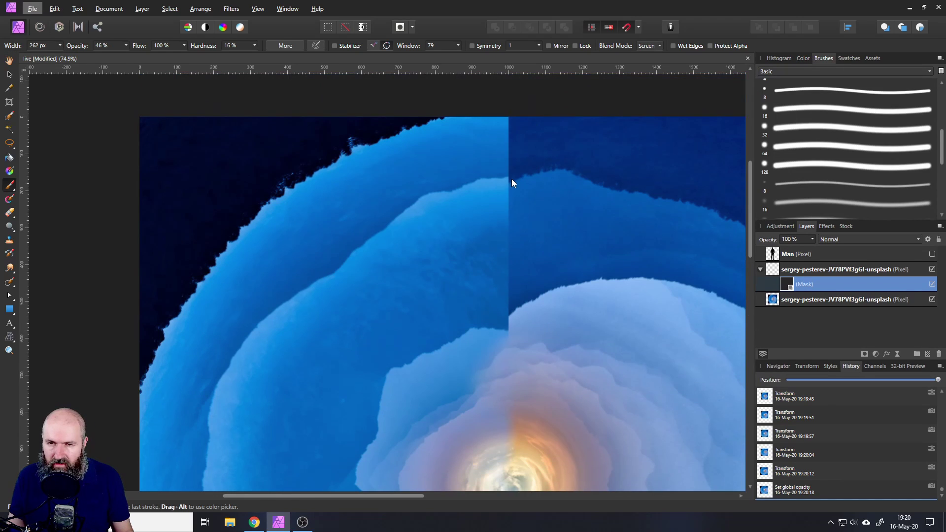
Step: Paint mask strokes along the upper swirl edge and the seam to blend them away
left_click(512, 181)
mouse_move(516, 176)
left_mouse_down()
mouse_move(605, 156)
mouse_move(491, 178)
mouse_move(668, 116)
left_mouse_up()
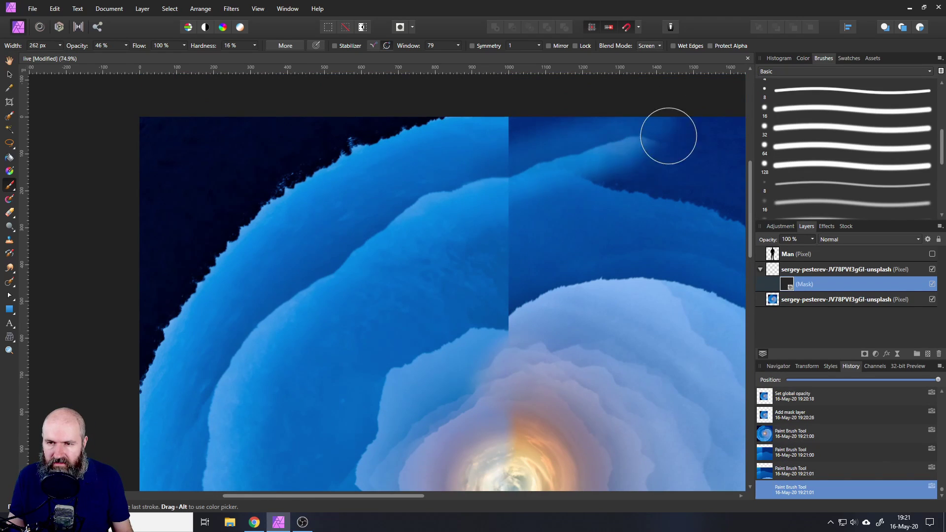
mouse_move(668, 136)
left_mouse_down()
mouse_move(583, 160)
mouse_move(680, 147)
mouse_move(645, 135)
mouse_move(529, 136)
mouse_move(556, 126)
mouse_move(564, 129)
mouse_move(479, 139)
mouse_move(530, 134)
mouse_move(531, 123)
mouse_move(519, 134)
mouse_move(518, 157)
mouse_move(530, 157)
mouse_move(513, 166)
mouse_move(628, 117)
mouse_move(575, 134)
mouse_move(622, 123)
mouse_move(676, 144)
mouse_move(461, 122)
mouse_move(356, 158)
mouse_move(475, 142)
mouse_move(364, 142)
mouse_move(484, 106)
mouse_move(362, 157)
mouse_move(339, 147)
left_mouse_up()
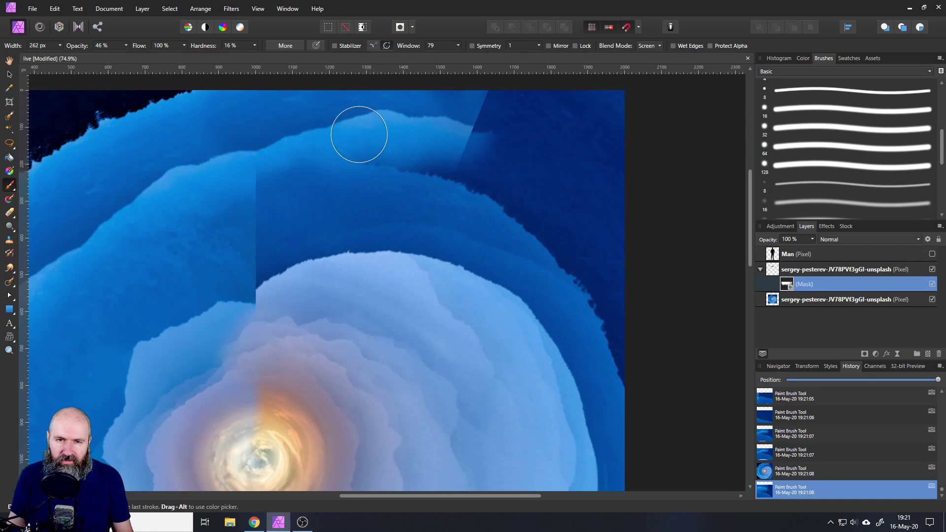
mouse_move(372, 135)
left_mouse_down()
mouse_move(249, 200)
mouse_move(236, 184)
mouse_move(267, 177)
mouse_move(244, 212)
mouse_move(209, 230)
mouse_move(284, 217)
mouse_move(256, 247)
mouse_move(247, 252)
mouse_move(276, 187)
left_mouse_up()
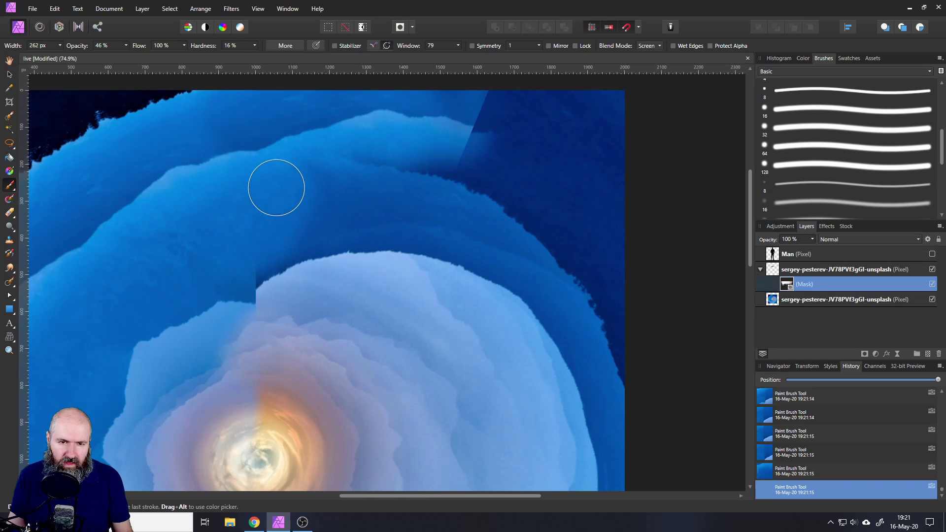
scroll(410, 214, "left", 7)
scroll(410, 213, "up", 1)
mouse_move(410, 139)
left_mouse_down()
mouse_move(486, 129)
mouse_move(526, 140)
left_mouse_up()
scroll(510, 131, "up", 3)
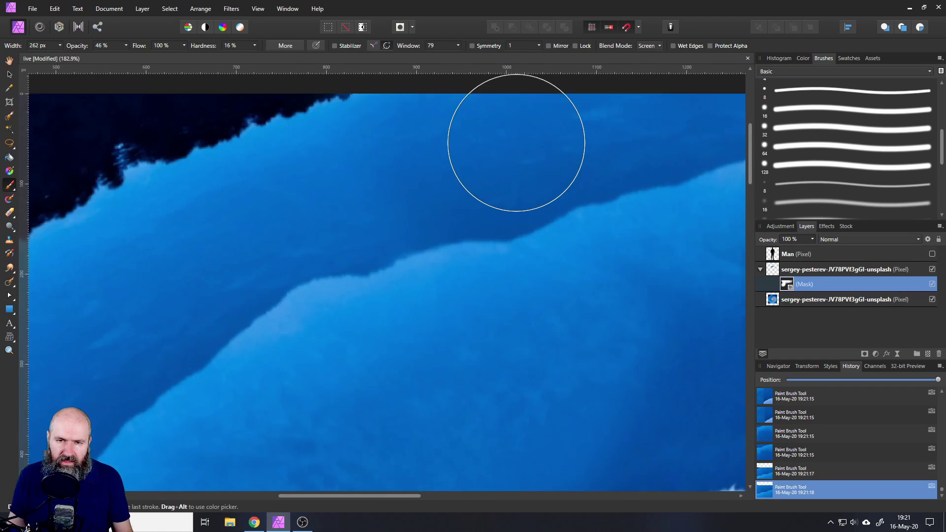
Step: Set the brush colour to black for painting on the mask
left_click(804, 59)
double_click(770, 78)
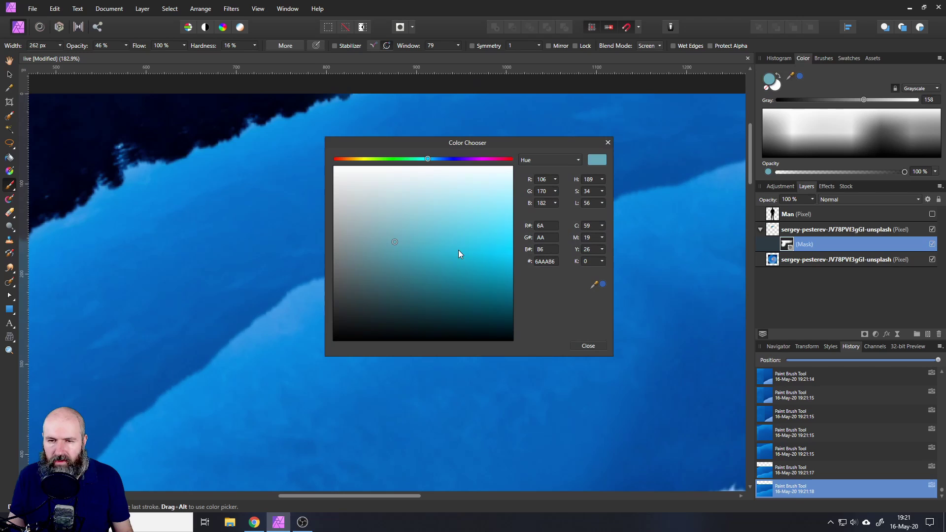
left_click_drag(459, 254, 333, 340)
left_click(608, 143)
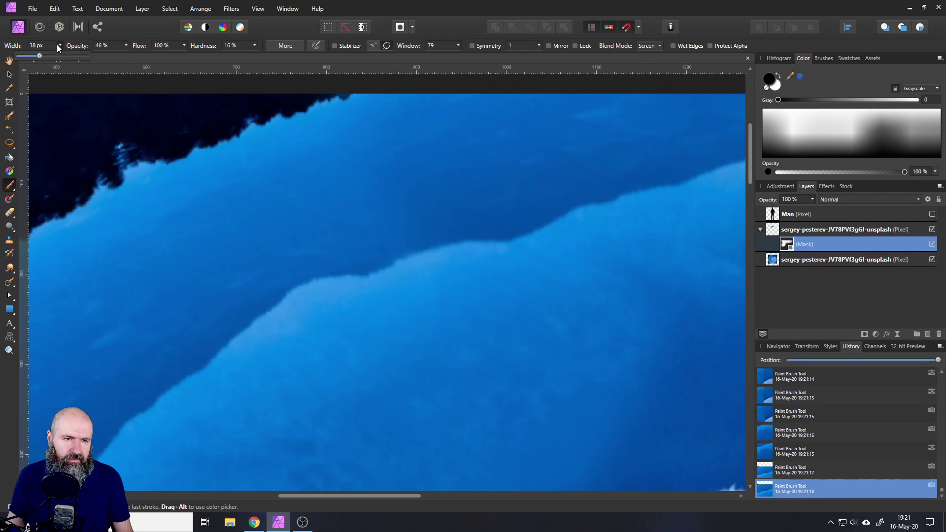
Step: Paint black mask strokes along the swirl's light edge, adjusting the brush width
left_click_drag(258, 120, 299, 179)
mouse_move(371, 158)
left_mouse_down()
mouse_move(387, 152)
mouse_move(439, 174)
left_mouse_up()
scroll(281, 142, "down", 5)
scroll(358, 184, "up", 4)
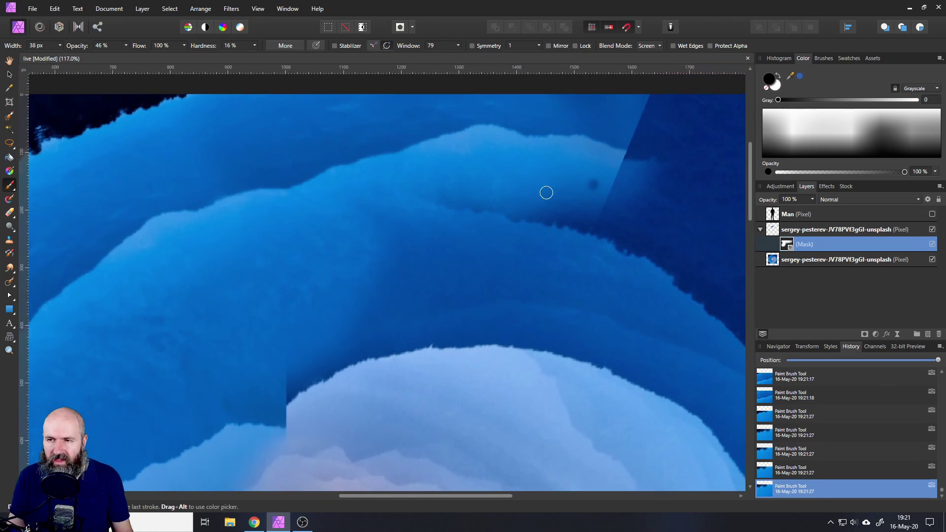
scroll(349, 112, "right", 5)
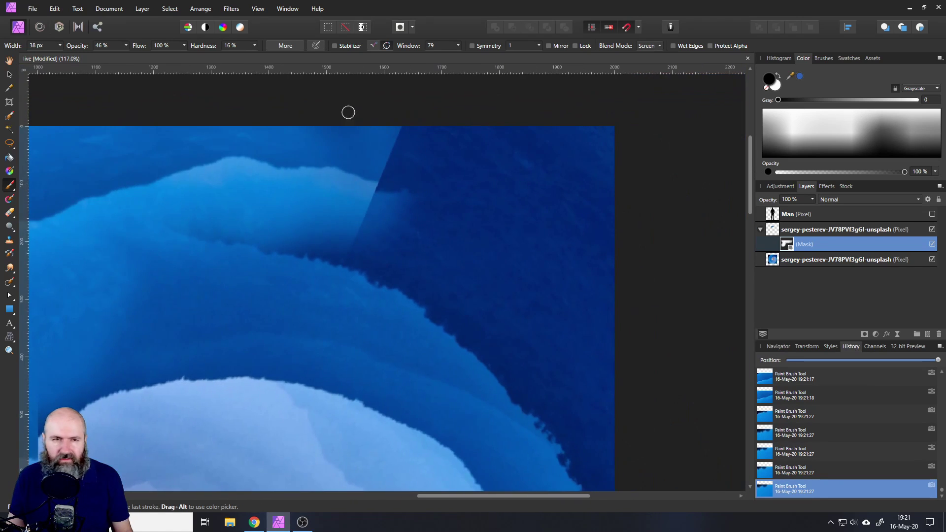
left_click(59, 45)
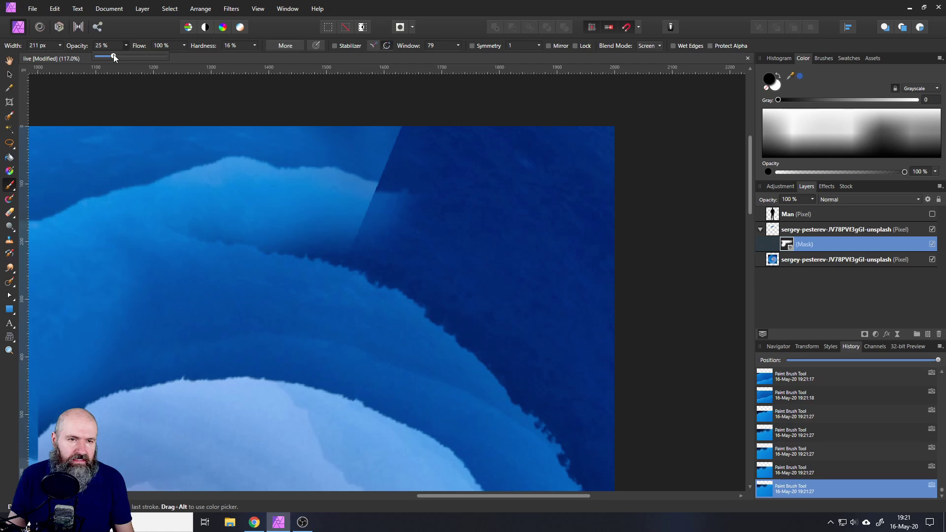
mouse_move(375, 212)
left_mouse_down()
mouse_move(401, 220)
mouse_move(342, 241)
mouse_move(399, 198)
mouse_move(342, 213)
mouse_move(408, 158)
mouse_move(403, 146)
mouse_move(359, 163)
mouse_move(422, 167)
mouse_move(332, 223)
mouse_move(407, 144)
mouse_move(372, 140)
mouse_move(376, 230)
mouse_move(290, 235)
mouse_move(306, 211)
mouse_move(374, 186)
mouse_move(414, 197)
mouse_move(405, 224)
mouse_move(325, 243)
mouse_move(300, 224)
mouse_move(310, 207)
mouse_move(400, 230)
mouse_move(317, 220)
mouse_move(431, 248)
left_mouse_up()
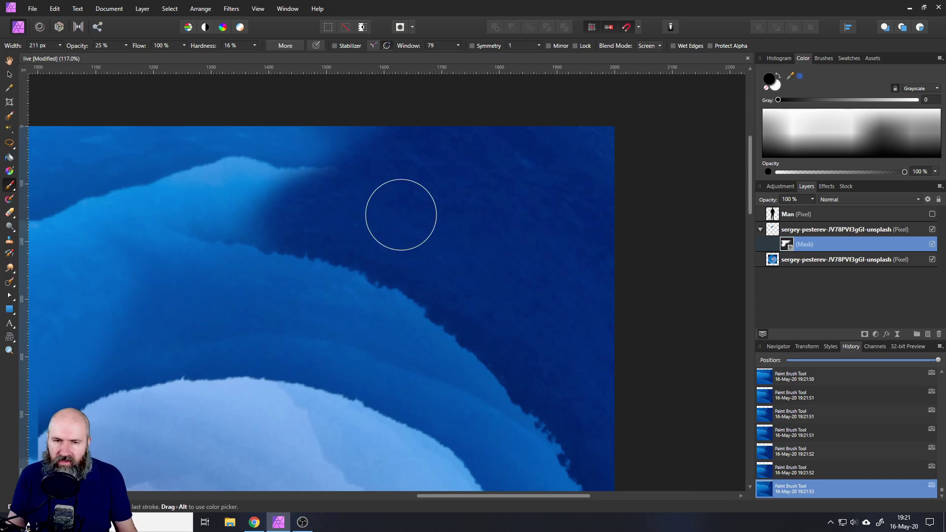
mouse_move(352, 235)
left_mouse_down()
mouse_move(252, 163)
mouse_move(410, 144)
mouse_move(363, 112)
left_mouse_up()
Step: Darken the upper area on the mask and paint along the cloud-edge seam
scroll(514, 253, "down", 3)
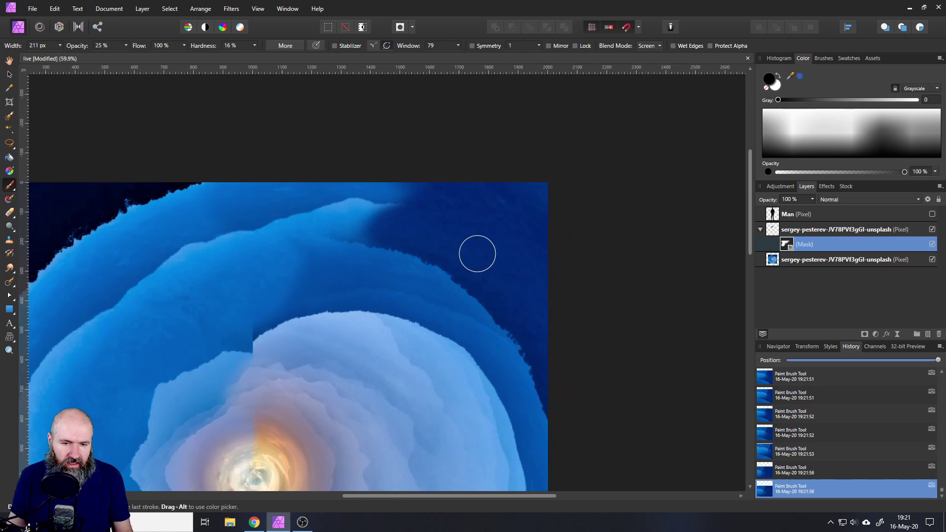
scroll(442, 186, "up", 3)
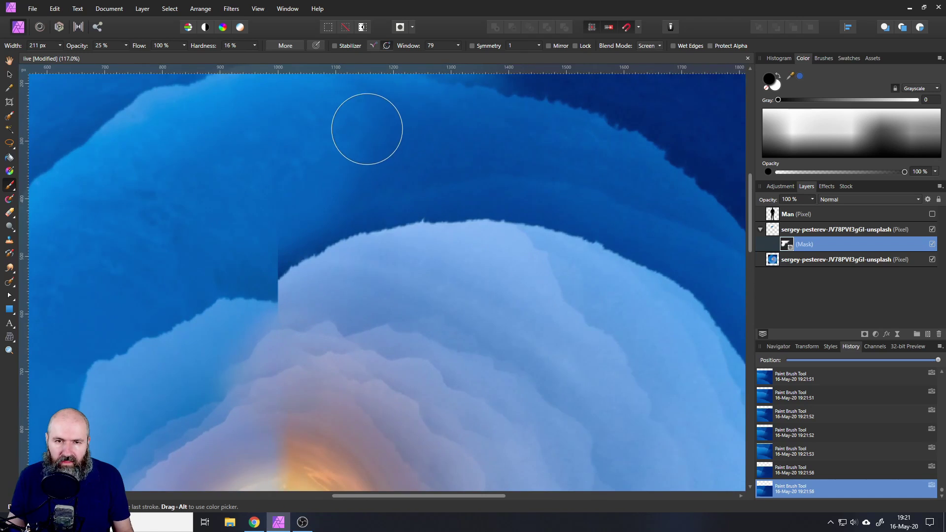
mouse_move(366, 127)
left_mouse_down()
mouse_move(435, 237)
mouse_move(385, 182)
mouse_move(390, 171)
mouse_move(475, 271)
left_mouse_up()
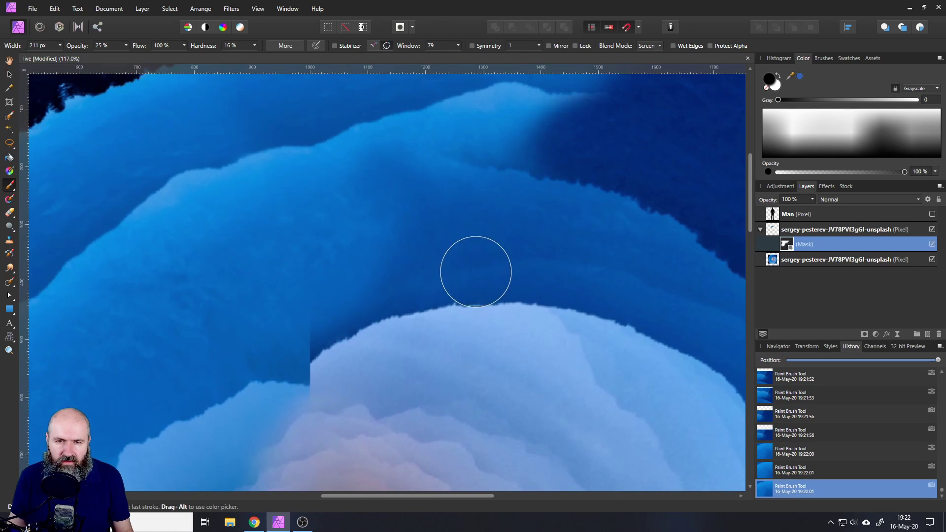
scroll(463, 254, "down", 2)
scroll(473, 245, "up", 1)
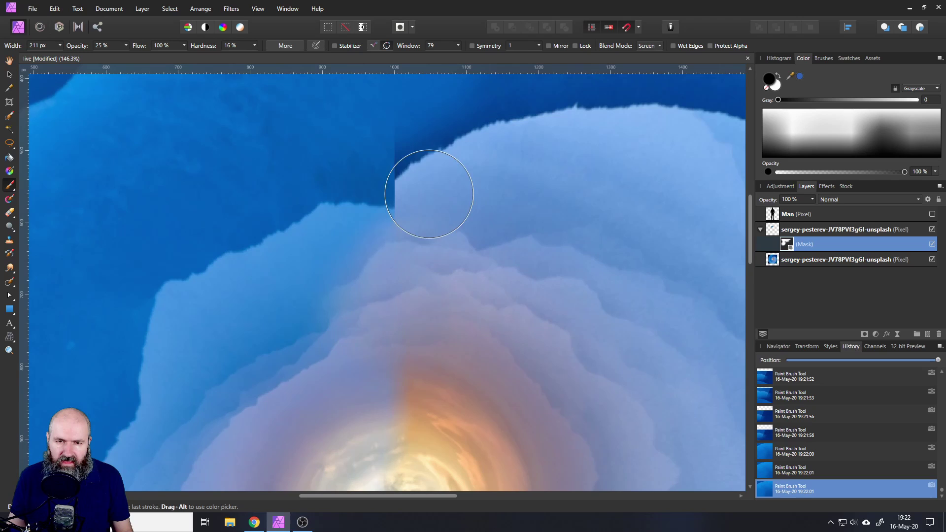
scroll(396, 248, "up", 1)
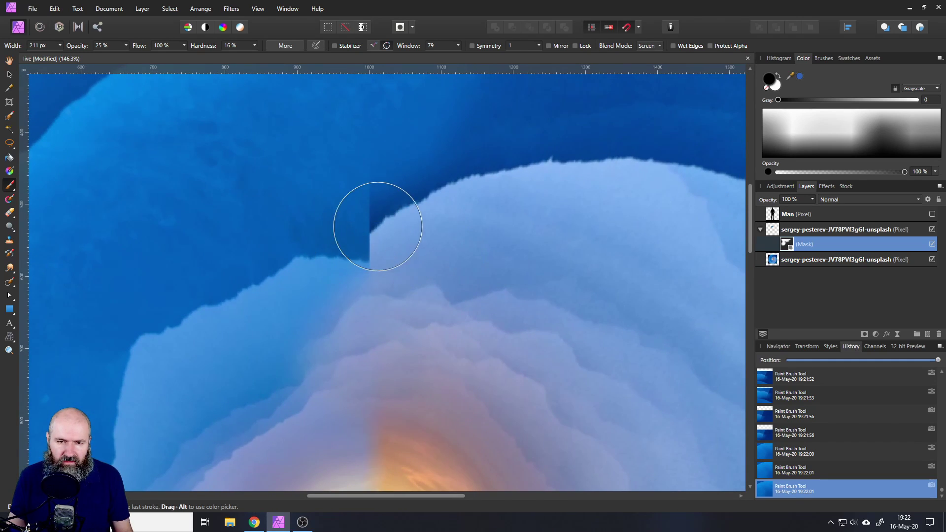
scroll(478, 261, "down", 1)
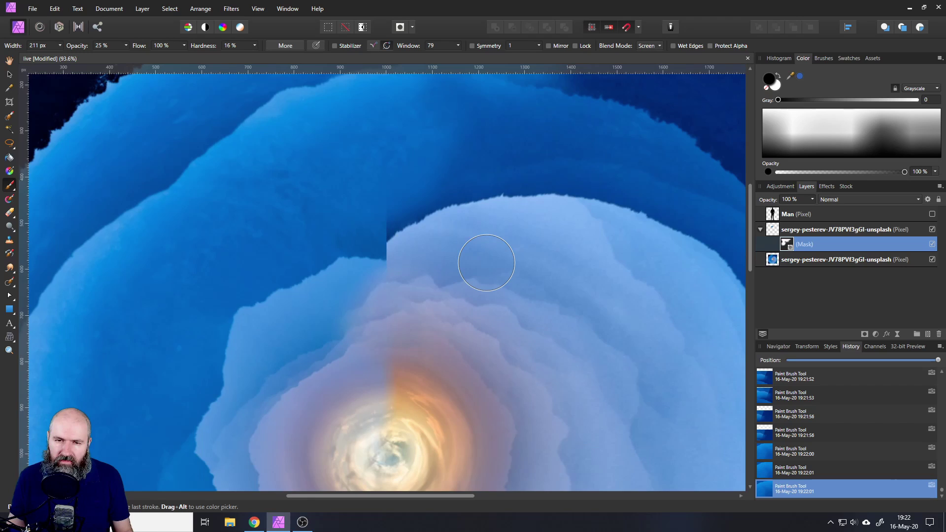
scroll(480, 264, "down", 1)
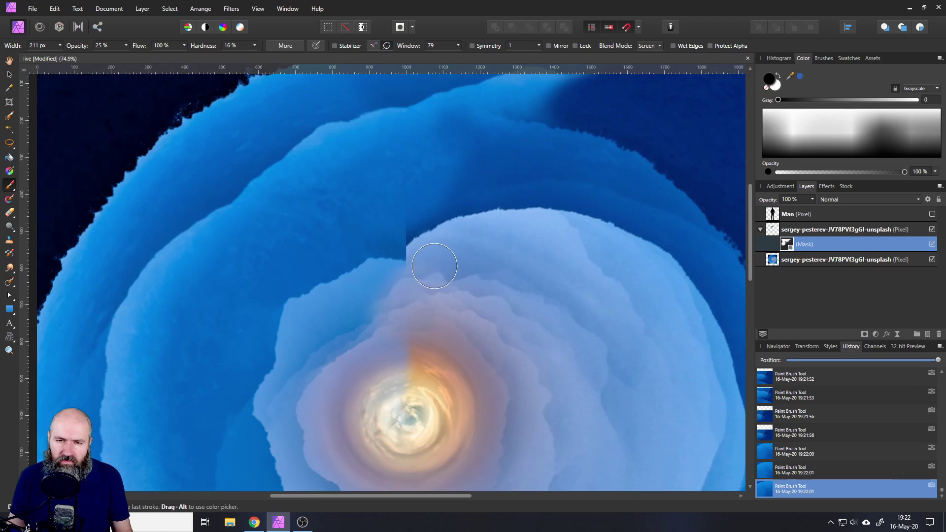
scroll(435, 266, "up", 2)
mouse_move(414, 238)
left_mouse_down()
mouse_move(422, 201)
mouse_move(453, 197)
left_mouse_up()
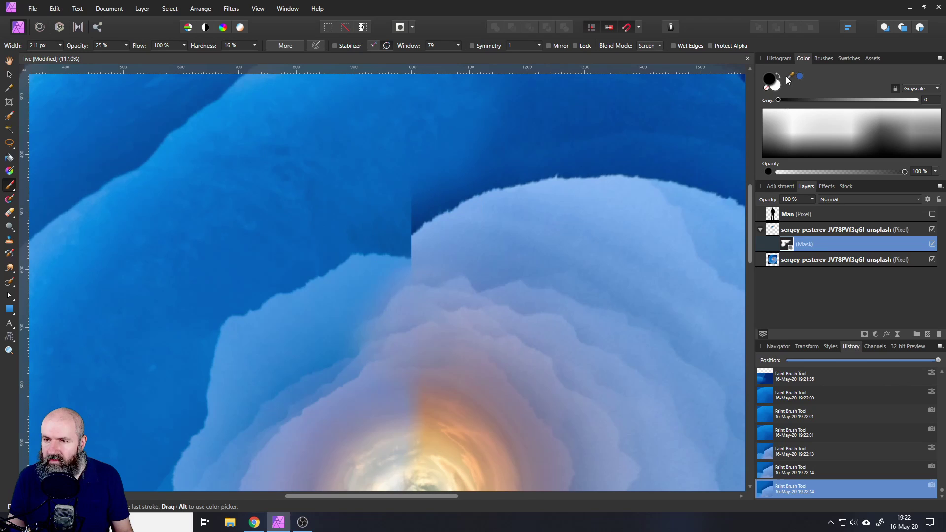
mouse_move(412, 269)
left_mouse_down()
mouse_move(401, 253)
mouse_move(429, 220)
left_mouse_up()
left_click_drag(424, 231, 449, 202)
mouse_move(419, 222)
left_mouse_down()
mouse_move(379, 229)
mouse_move(460, 194)
mouse_move(383, 215)
left_mouse_up()
left_click(382, 216)
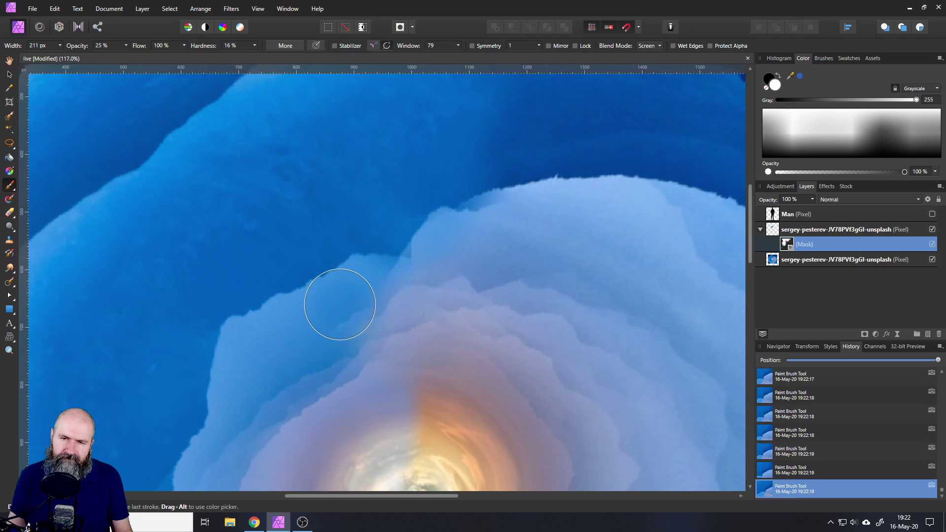
Step: Undo the two overshooting mask strokes and select the photo layer instead of its mask
key("ctrl+z")
key("ctrl+z")
key("ctrl+z")
key("ctrl+z")
key("ctrl+z")
key("ctrl+z")
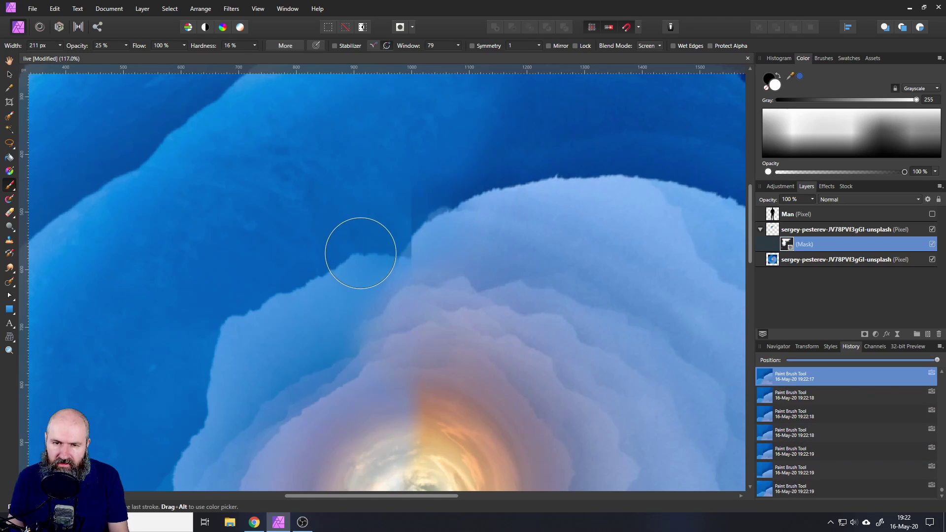
key("ctrl+z")
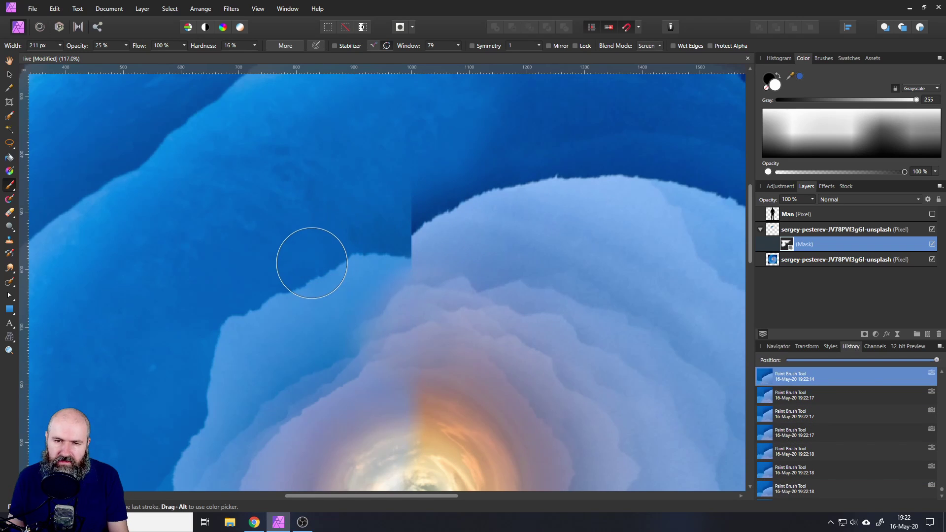
left_click(774, 232)
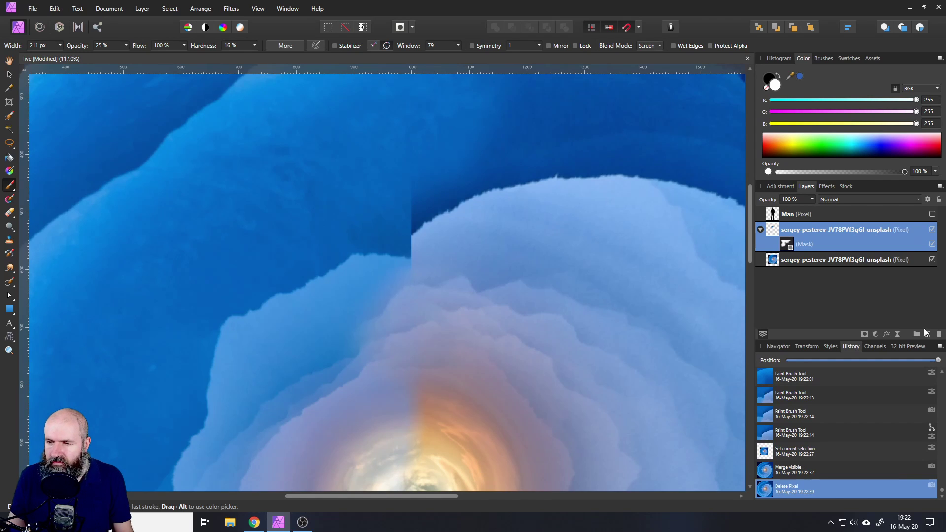
Step: Add an empty Pixel layer and set the Clone Brush rotation to 360°
left_click(928, 336)
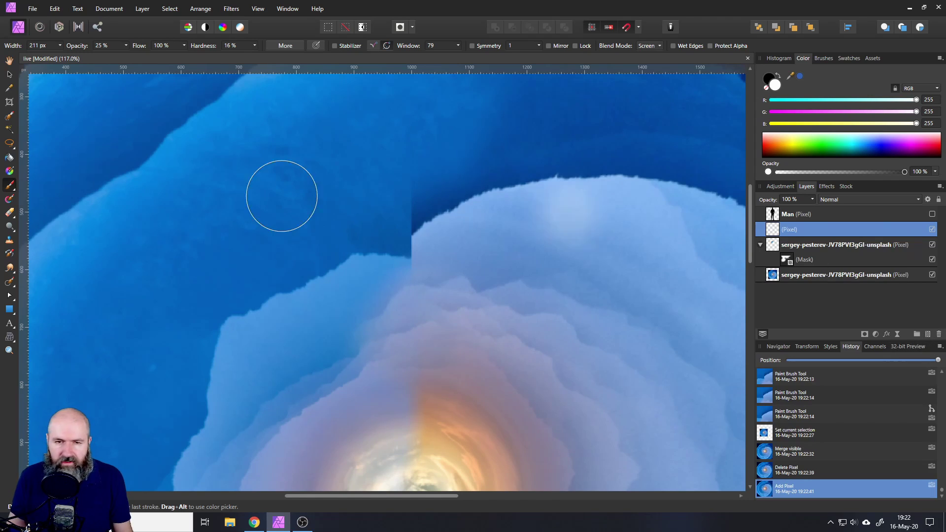
left_click(10, 242)
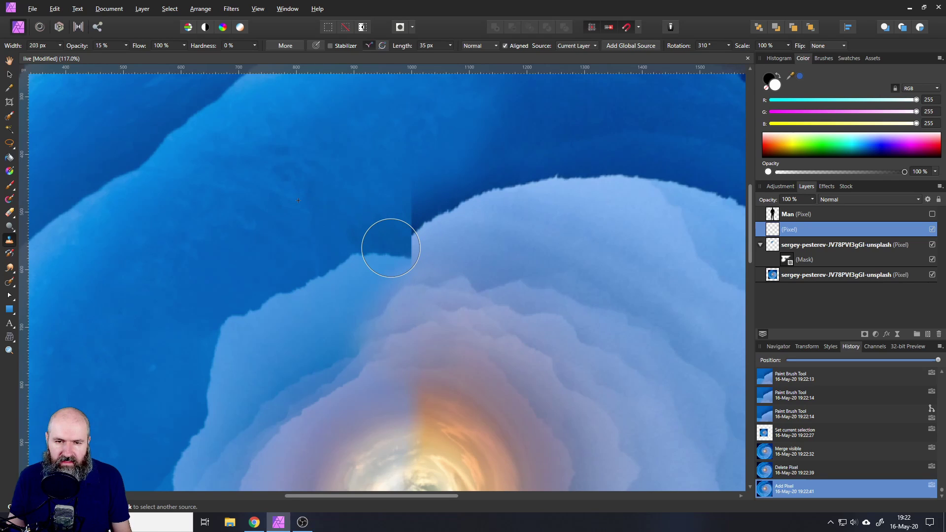
left_click_drag(728, 46, 731, 44)
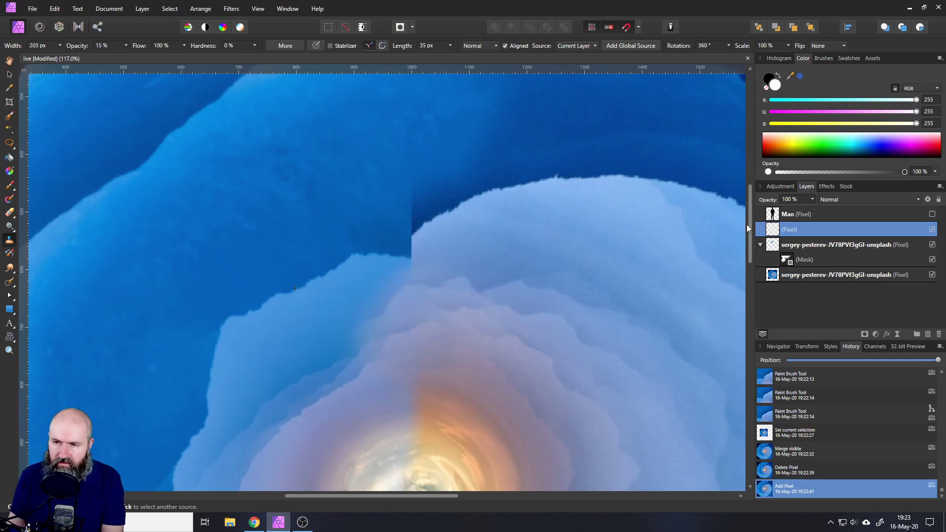
Step: Set the clone source to Current Layer & Below and clone darker blue over the seam
double_click(785, 230)
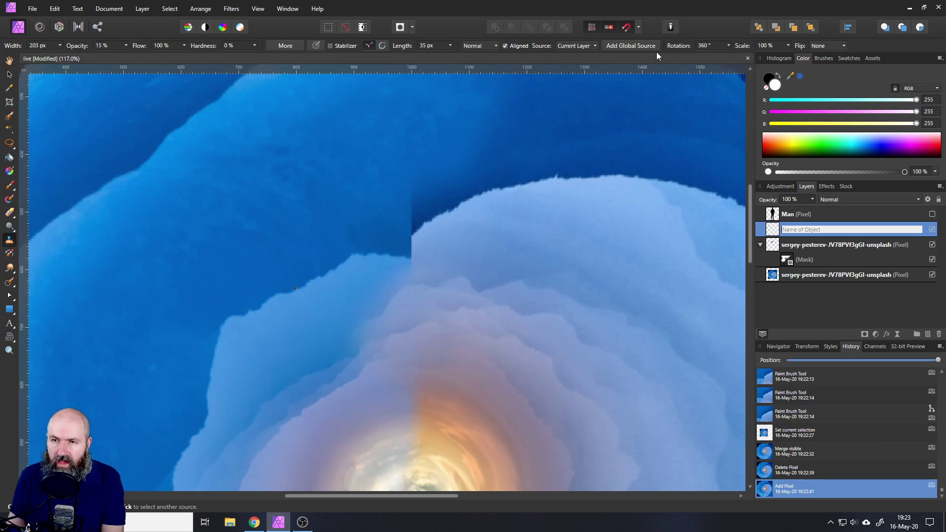
left_click(590, 46)
left_click(570, 68)
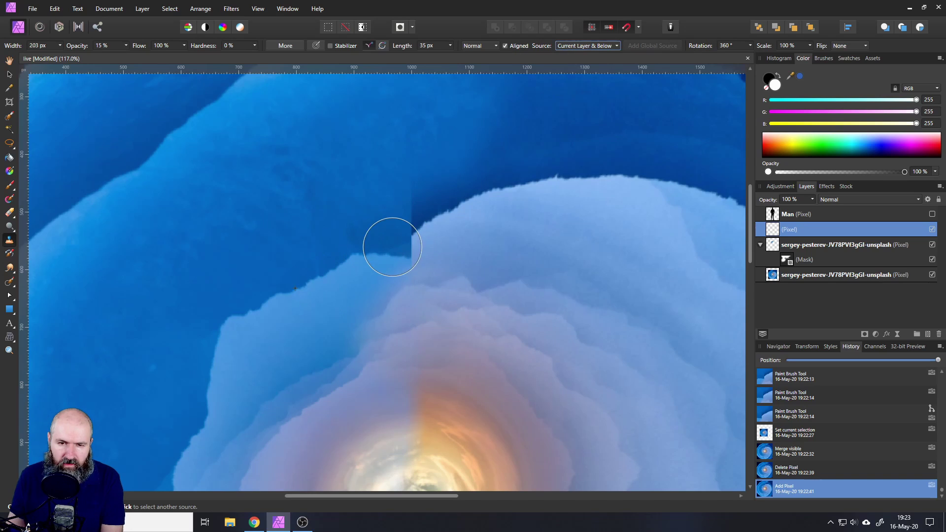
mouse_move(386, 247)
left_mouse_down()
mouse_move(411, 235)
mouse_move(381, 250)
mouse_move(413, 240)
mouse_move(391, 251)
mouse_move(400, 241)
mouse_move(402, 254)
mouse_move(394, 241)
mouse_move(426, 234)
mouse_move(367, 251)
mouse_move(412, 227)
mouse_move(419, 197)
mouse_move(375, 211)
mouse_move(381, 215)
mouse_move(378, 208)
mouse_move(348, 211)
mouse_move(372, 228)
mouse_move(424, 229)
mouse_move(377, 245)
mouse_move(412, 242)
mouse_move(364, 243)
mouse_move(375, 245)
mouse_move(333, 268)
mouse_move(418, 241)
left_mouse_up()
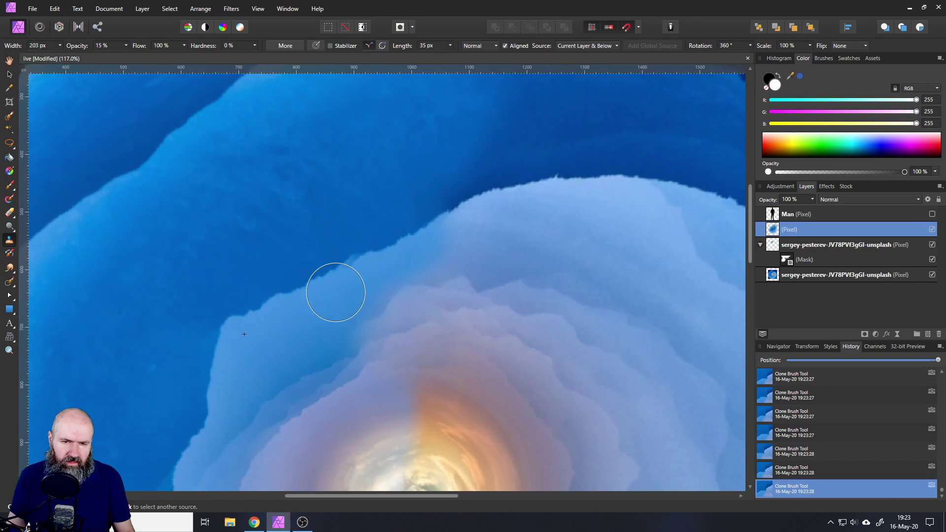
Step: Shrink the Clone Brush to 17 px and dab along the cloud edge to smooth it
scroll(334, 291, "up", 3)
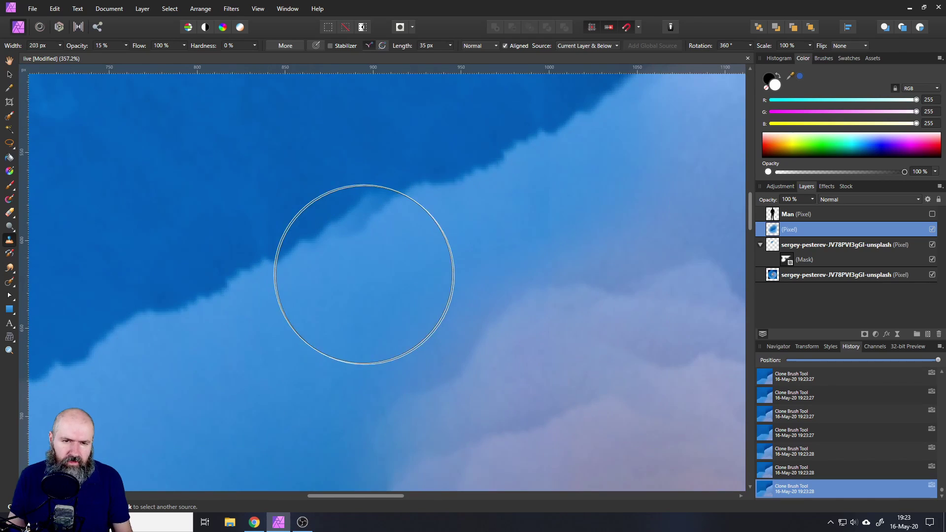
left_click(60, 45)
left_click_drag(43, 57, 31, 55)
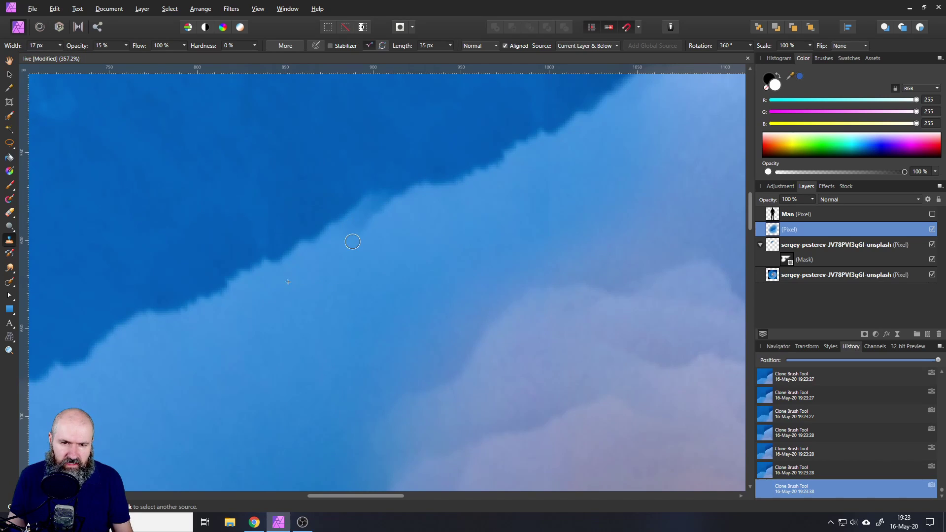
left_click(356, 238)
left_click(363, 230)
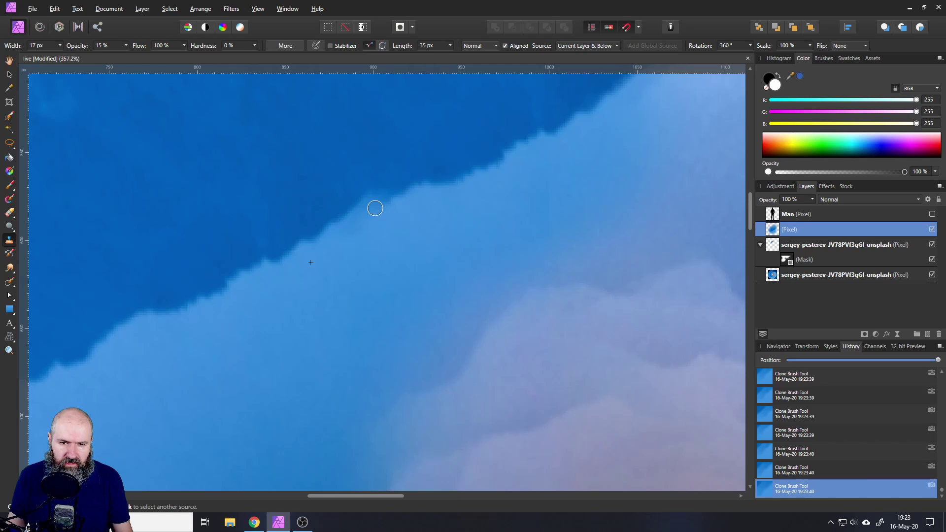
left_click(375, 208)
left_click(377, 207)
left_click(379, 207)
left_click(367, 218)
left_click(351, 231)
left_click(336, 244)
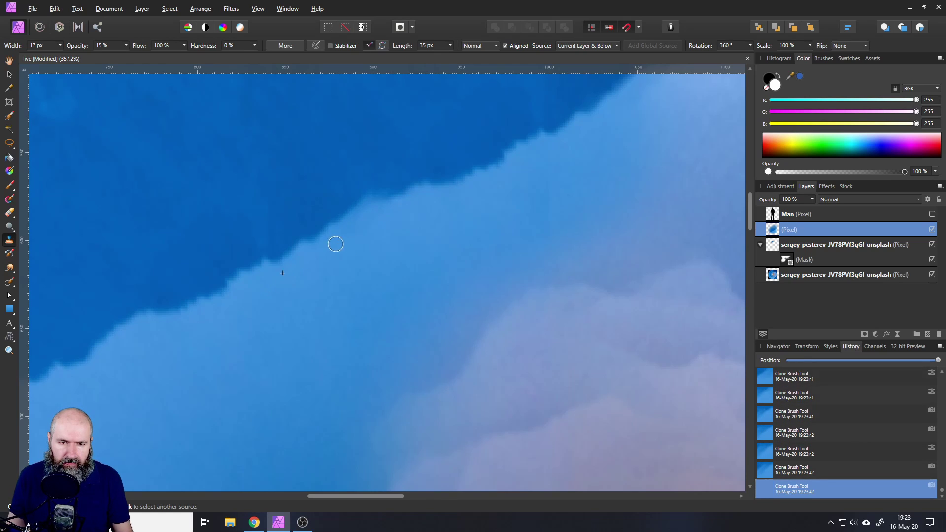
Step: Clone across the seam in the upper blue band with one long stroke
scroll(365, 215, "down", 10)
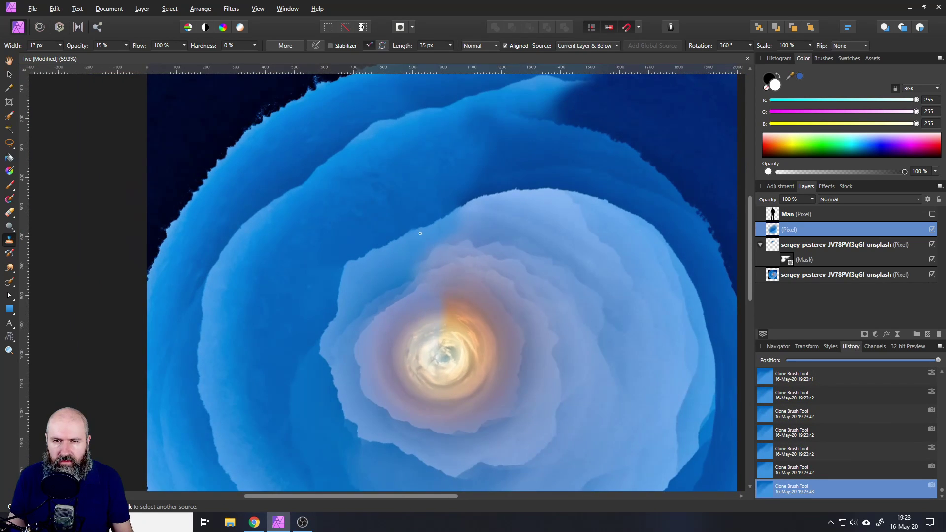
scroll(380, 249, "right", 3)
scroll(381, 250, "up", 5)
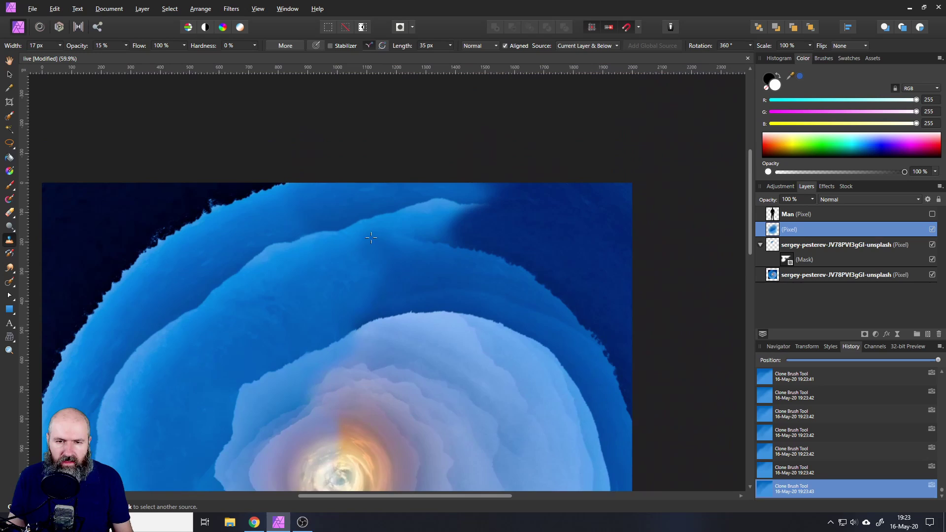
scroll(371, 273, "up", 5)
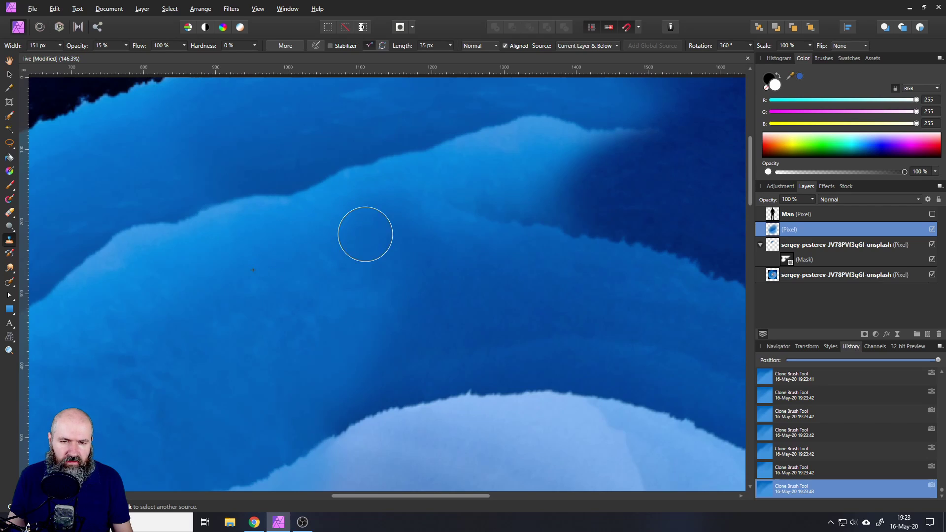
mouse_move(398, 211)
left_mouse_down()
mouse_move(353, 224)
mouse_move(372, 238)
mouse_move(439, 229)
mouse_move(418, 257)
mouse_move(351, 297)
mouse_move(384, 328)
mouse_move(336, 365)
mouse_move(392, 344)
mouse_move(453, 298)
mouse_move(383, 312)
mouse_move(422, 224)
mouse_move(360, 217)
mouse_move(345, 235)
mouse_move(385, 243)
mouse_move(375, 276)
mouse_move(355, 296)
mouse_move(390, 217)
mouse_move(376, 210)
mouse_move(471, 227)
mouse_move(432, 302)
mouse_move(455, 292)
mouse_move(307, 376)
mouse_move(355, 377)
mouse_move(296, 415)
mouse_move(273, 285)
left_mouse_up()
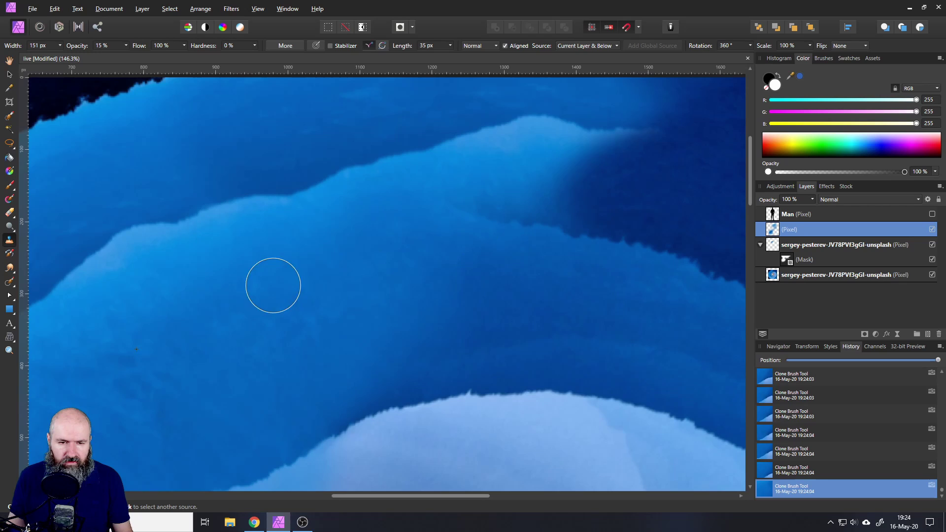
scroll(344, 306, "down", 5)
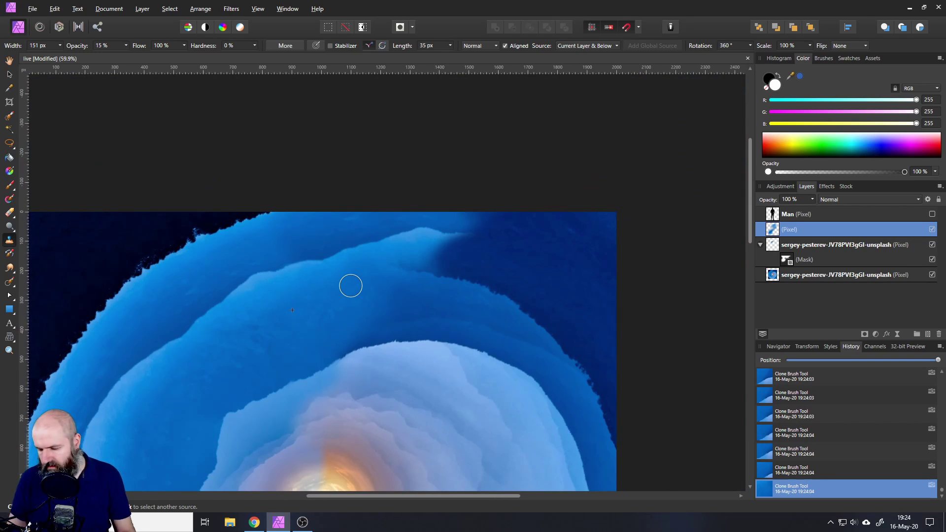
scroll(351, 286, "down", 2)
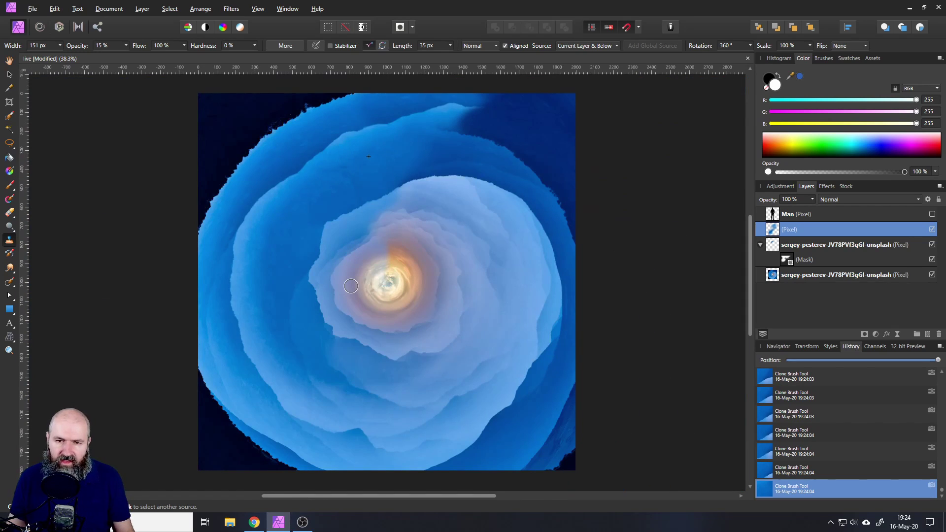
Step: Switch to the Move tool and deselect the new pixel layer
left_click(9, 75)
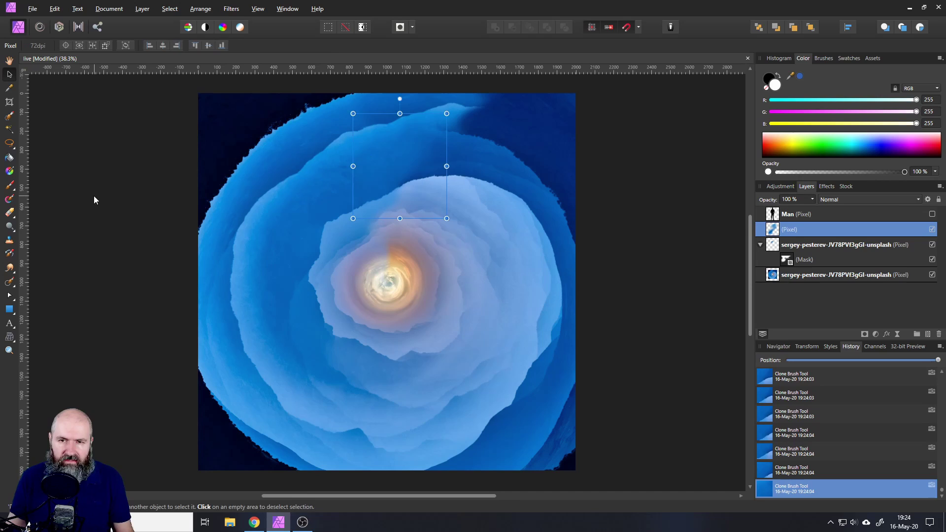
left_click(107, 197)
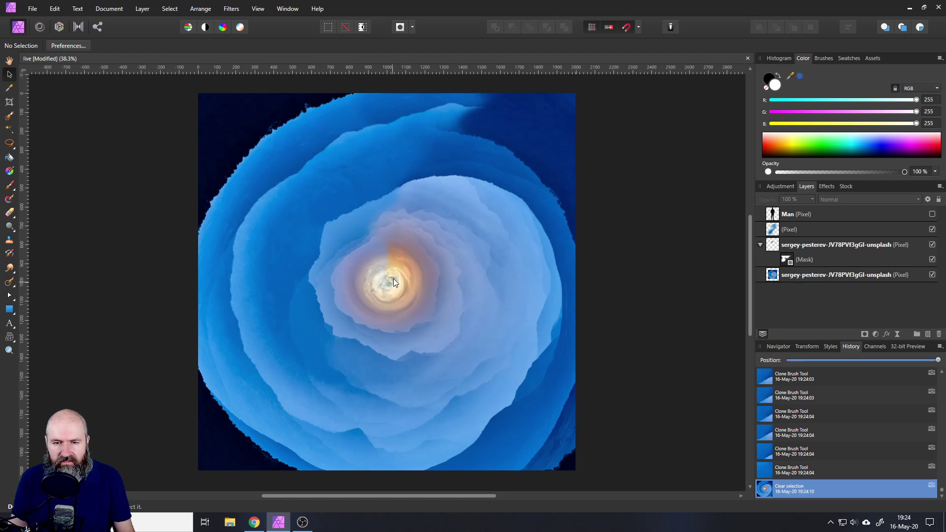
scroll(394, 281, "up", 5)
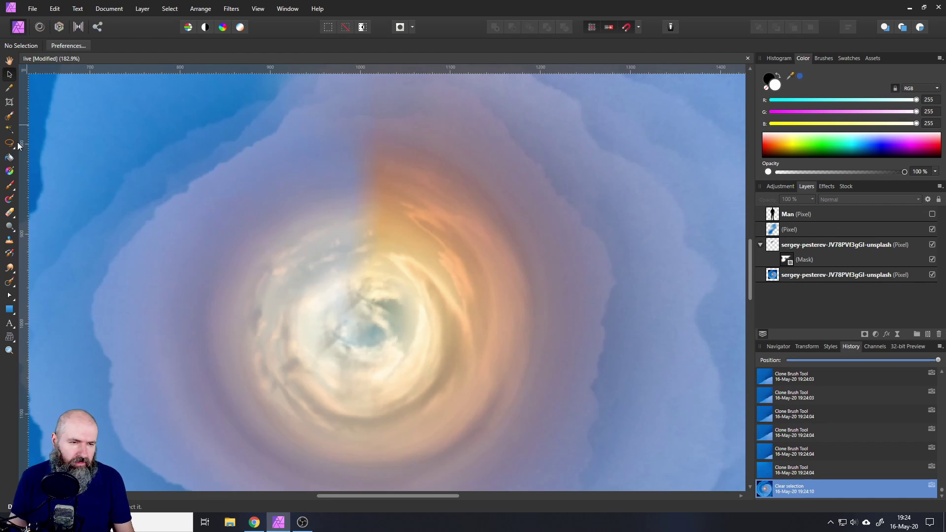
Step: Clone blue over the orange area at the top of the swirl
left_click(8, 240)
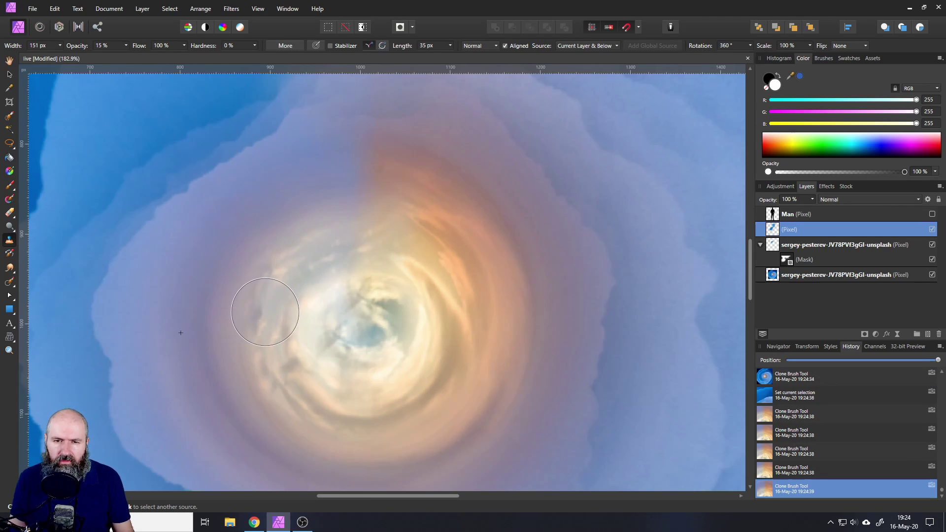
scroll(288, 286, "down", 2)
scroll(288, 285, "down", 2)
scroll(258, 306, "up", 4)
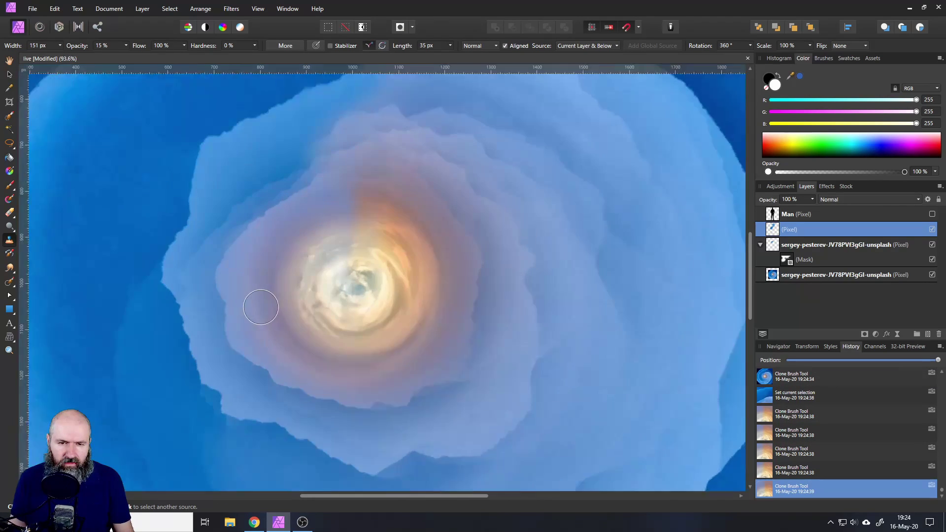
left_click_drag(397, 181, 409, 184)
mouse_move(404, 177)
left_mouse_down()
mouse_move(395, 178)
mouse_move(411, 181)
left_mouse_up()
scroll(309, 259, "down", 4)
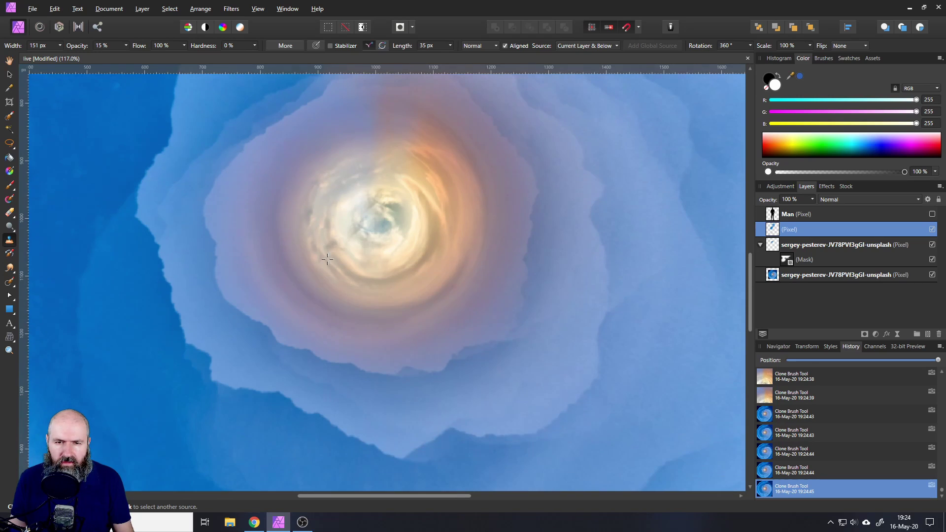
Step: Zoom out to 38.4% to see the whole tunnel and clear the layer selection
left_click(14, 75)
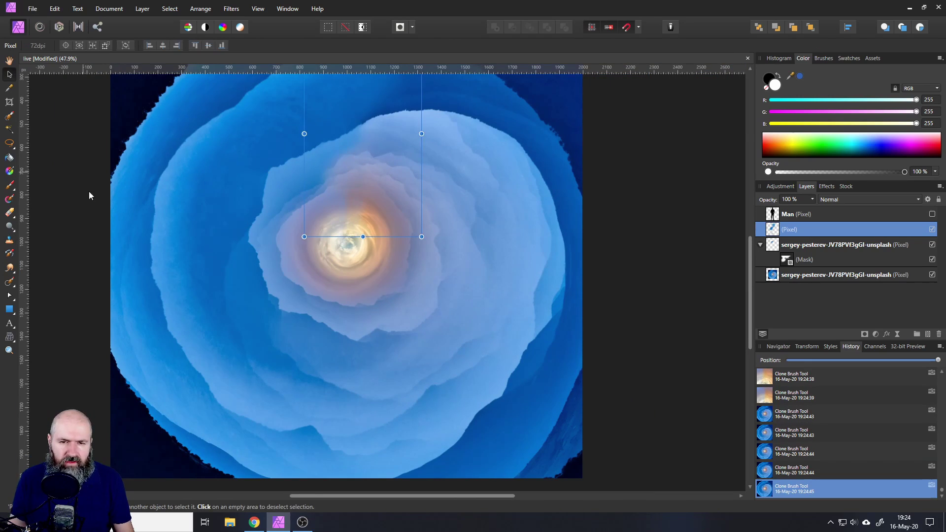
scroll(125, 207, "down", 1)
left_click_drag(125, 207, 247, 243)
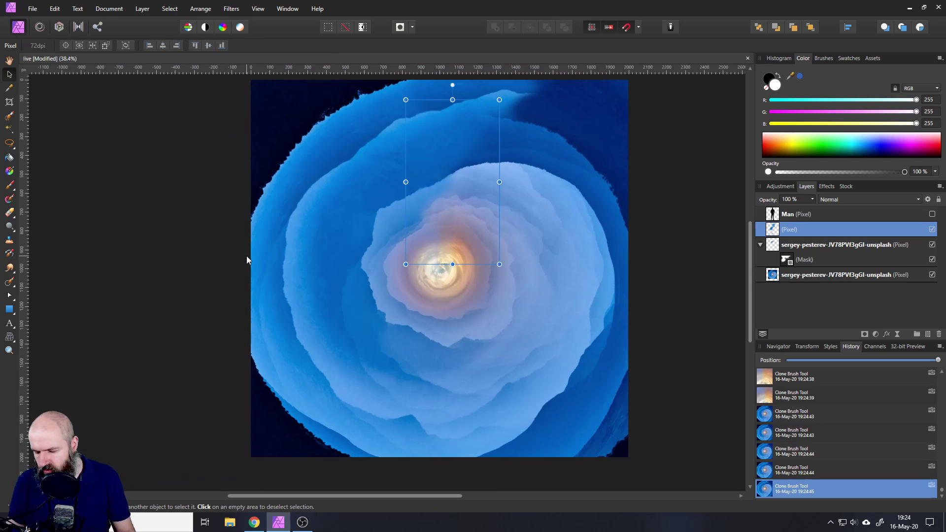
scroll(247, 259, "right", 2)
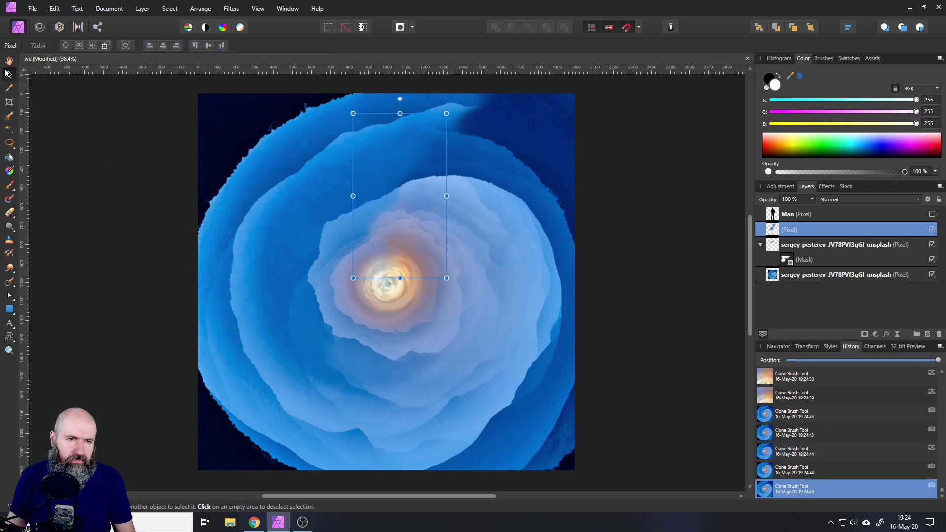
left_click(46, 158)
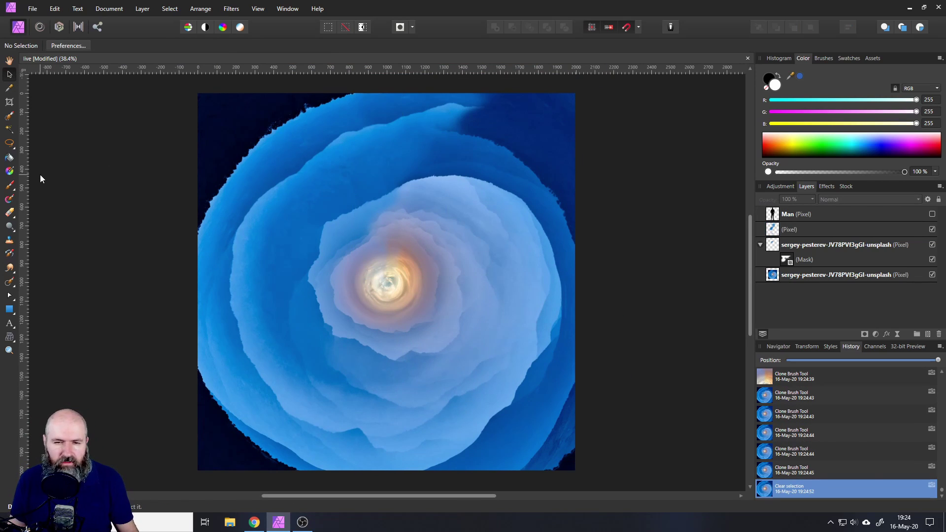
Step: Draw a canvas-sized rectangle filled with a brown radial gradient, blended as Soft Light
left_click(9, 309)
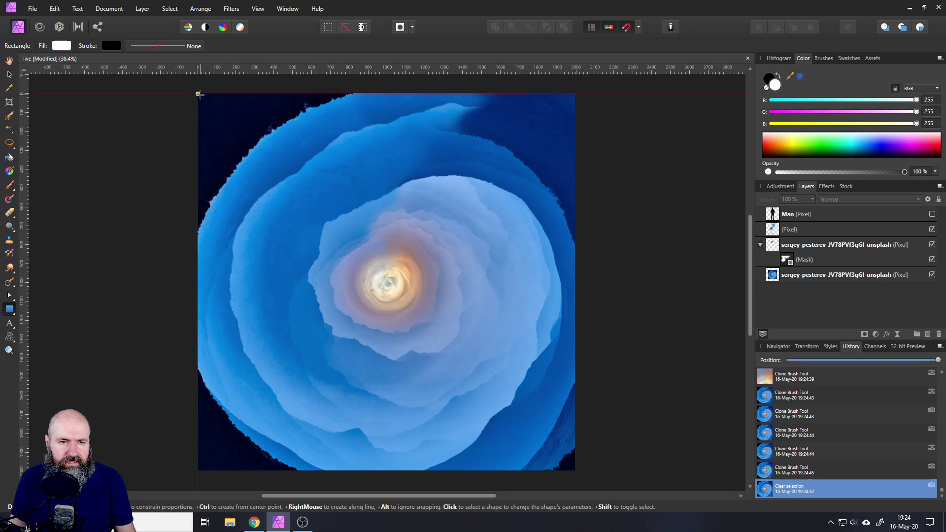
left_click_drag(198, 93, 584, 429)
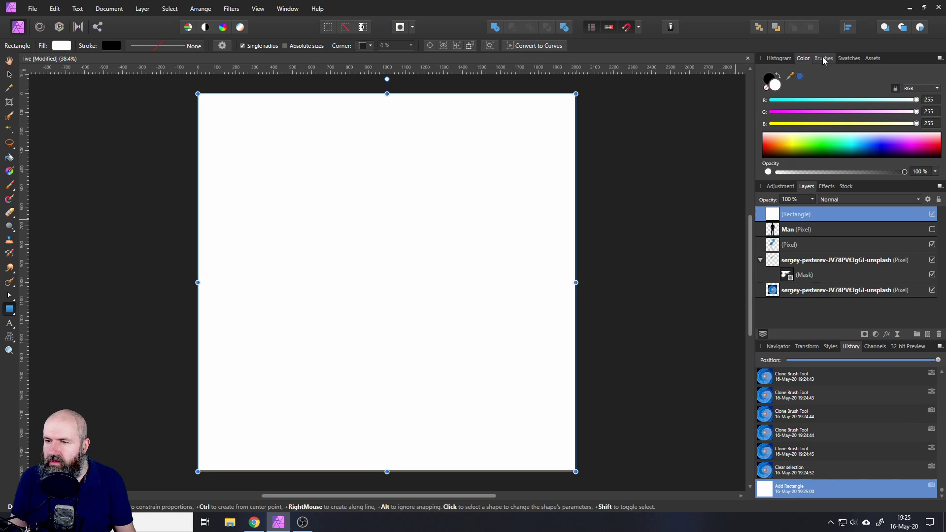
left_click(841, 58)
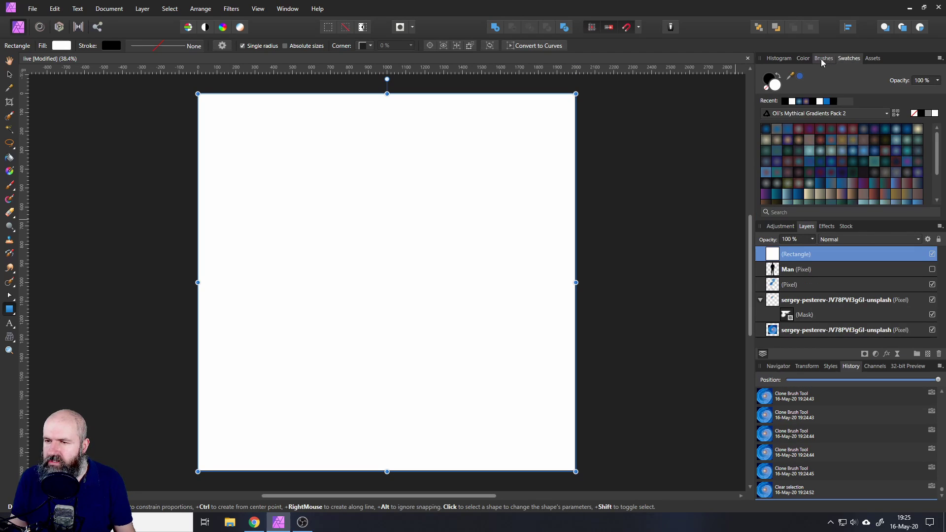
left_click(799, 141)
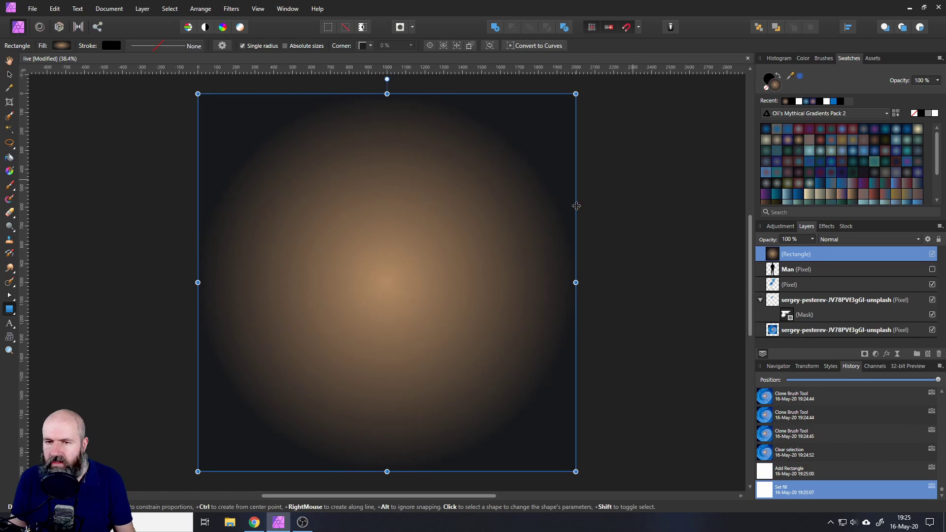
left_click(837, 239)
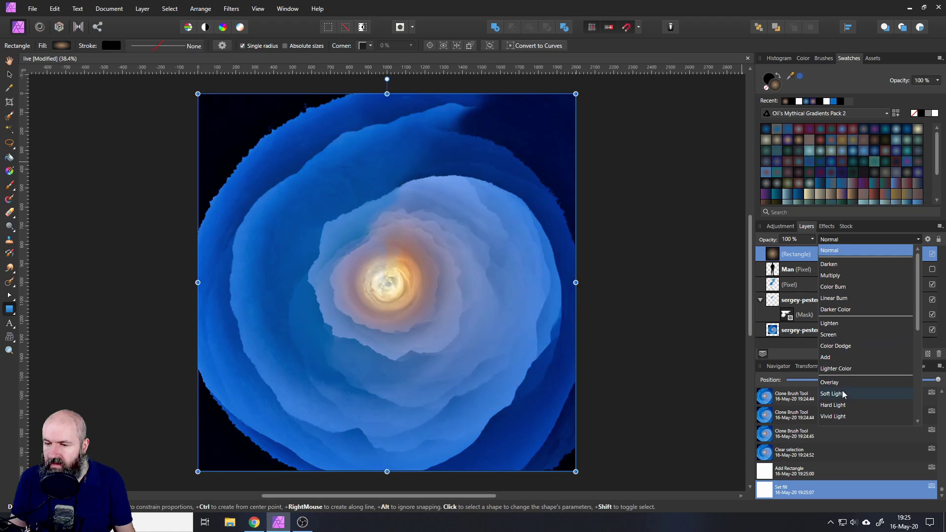
left_click(845, 398)
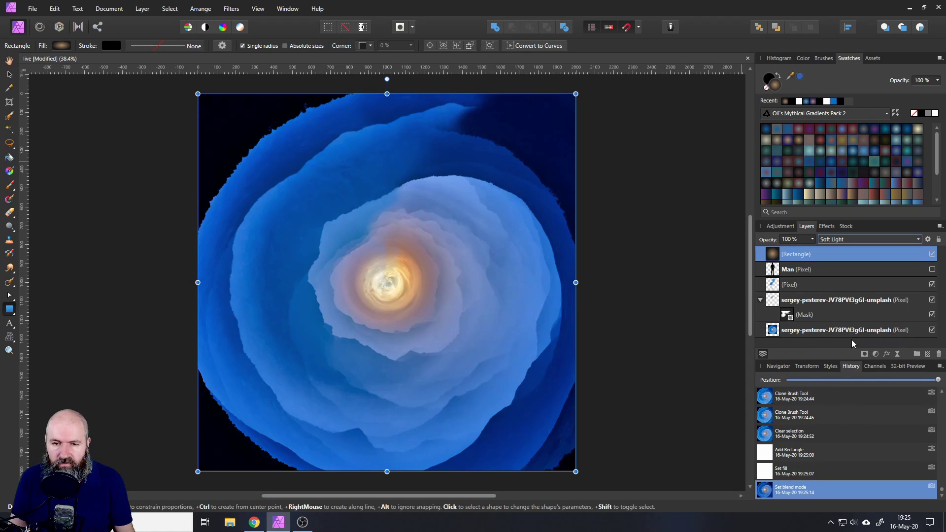
Step: Try a series of gradient swatches, including teal and beige, on the rectangle
left_click(788, 139)
left_click(785, 131)
left_click(784, 138)
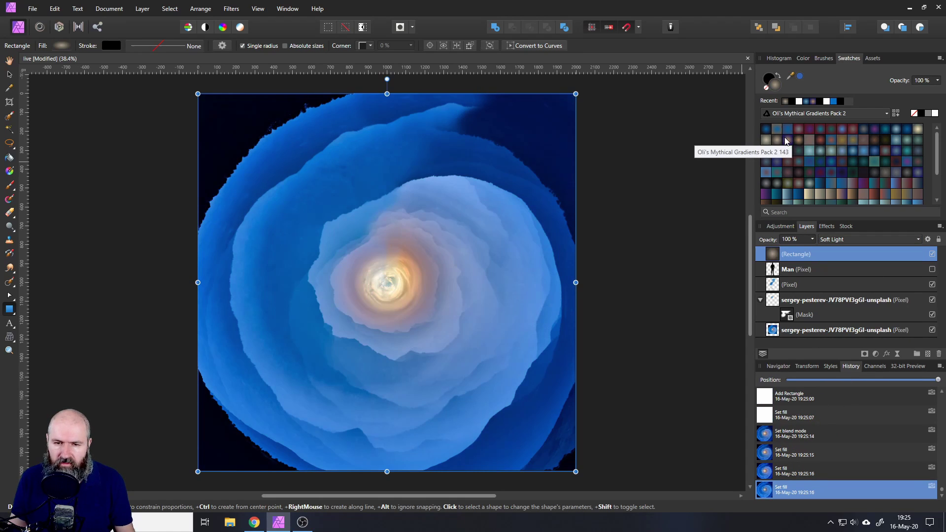
left_click(766, 141)
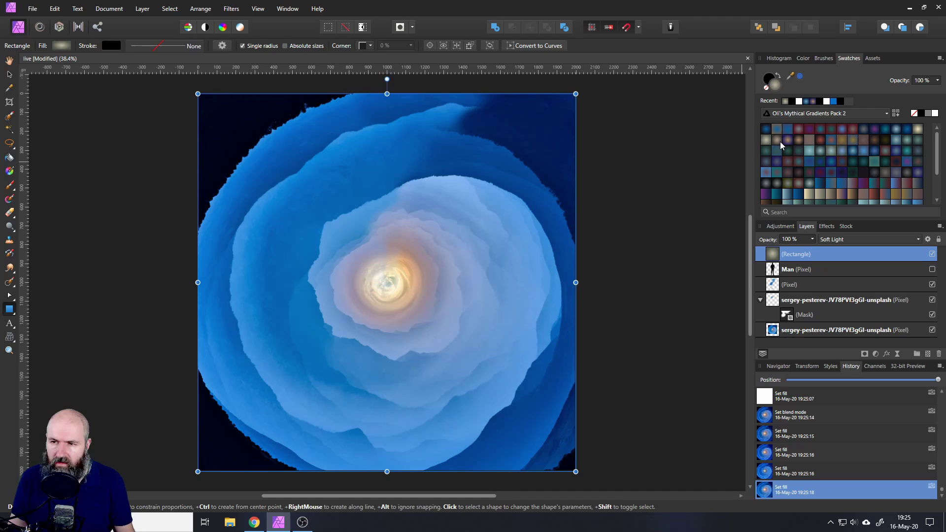
left_click(777, 153)
left_click(774, 173)
left_click(777, 159)
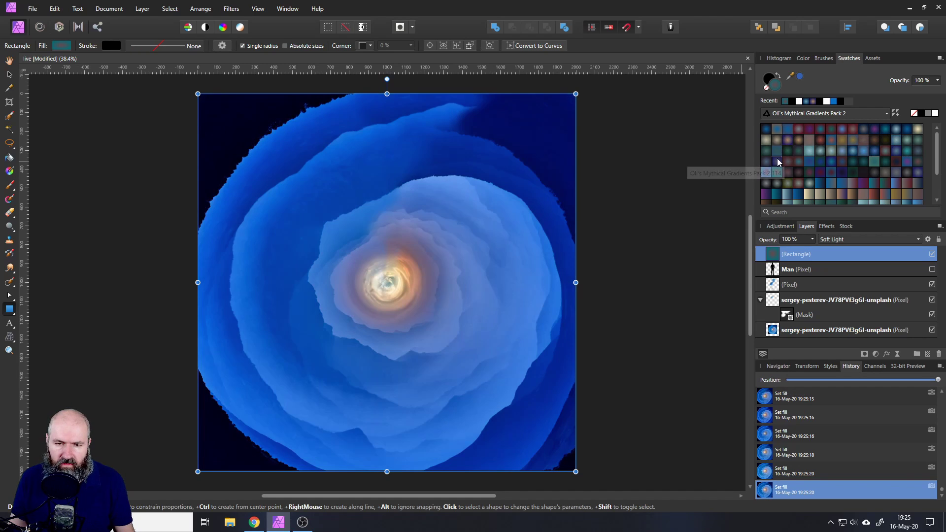
left_click(777, 153)
left_click(767, 139)
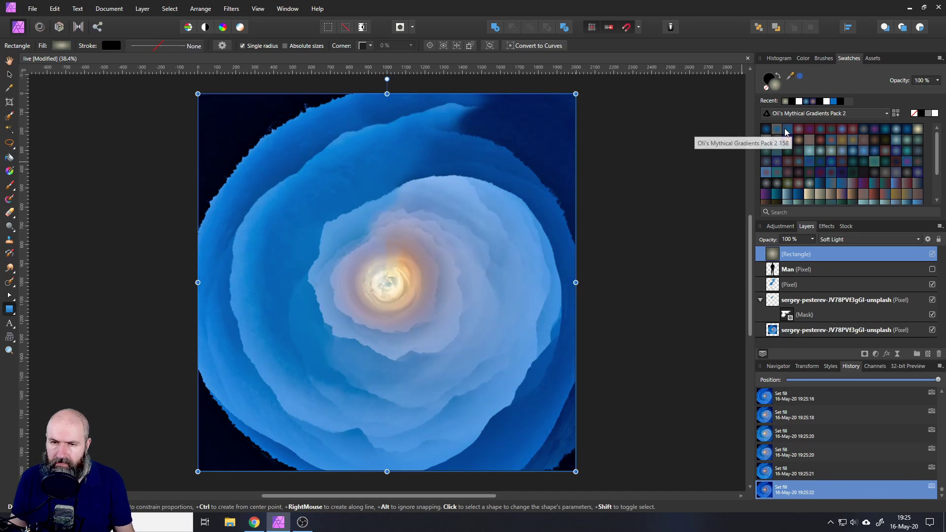
left_click(786, 129)
left_click(771, 132)
Step: Settle on the brown-orange gradient fill and duplicate the gradient rectangle
left_click(799, 140)
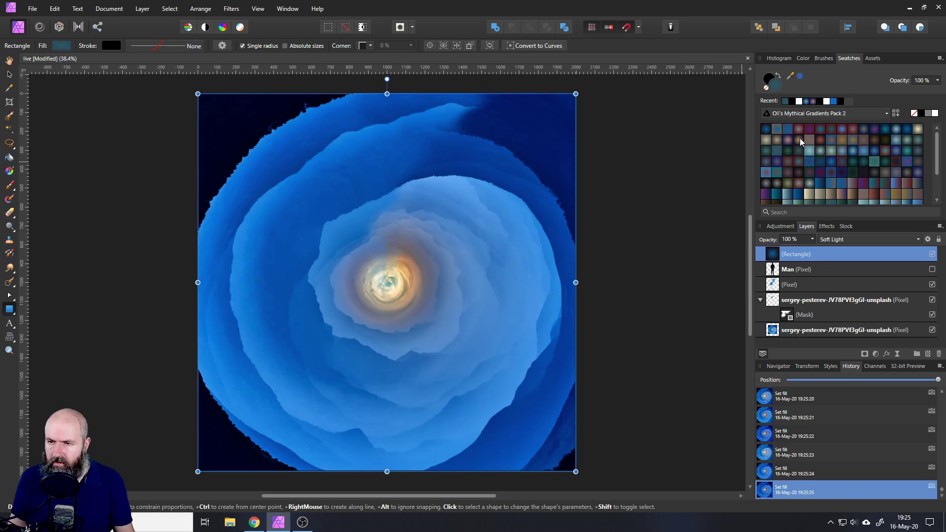
left_click(800, 140)
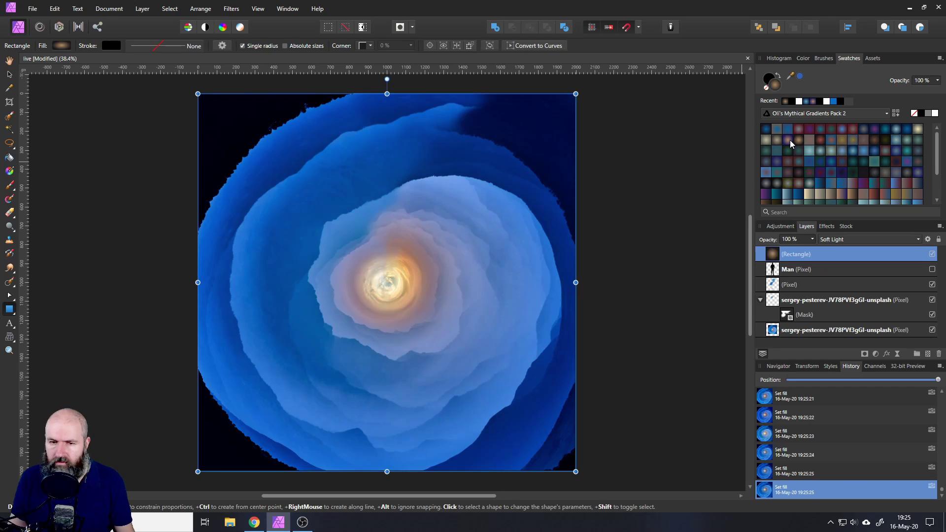
right_click(772, 263)
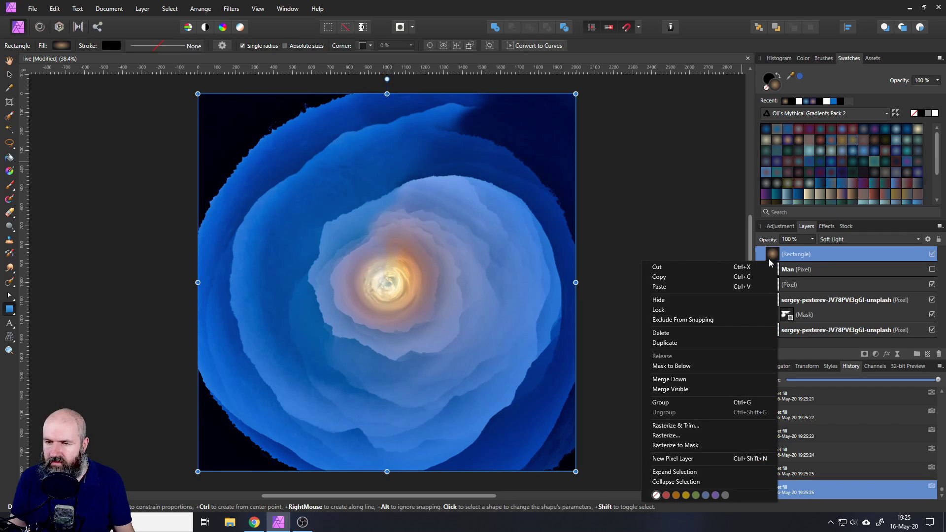
left_click(681, 342)
Step: Give the copy a light teal gradient, Screen blend mode and 25% opacity
left_click(809, 150)
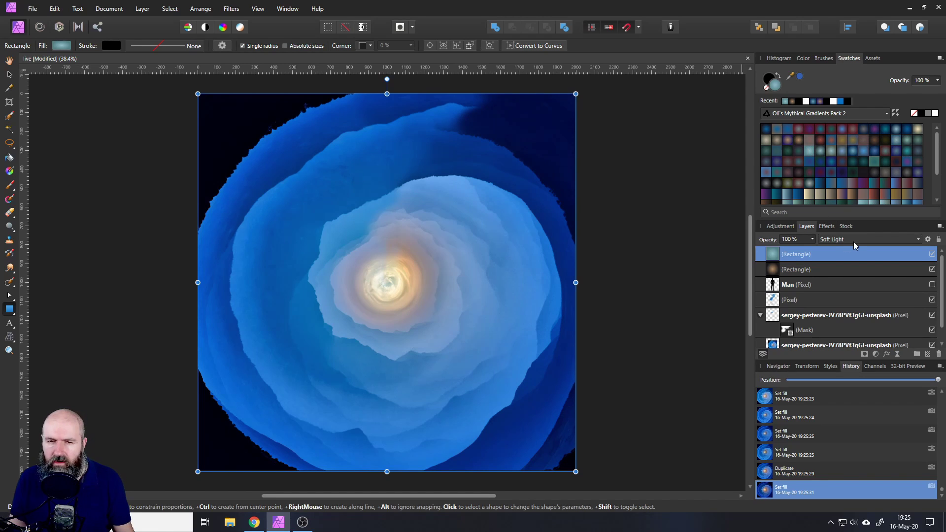
left_click(831, 241)
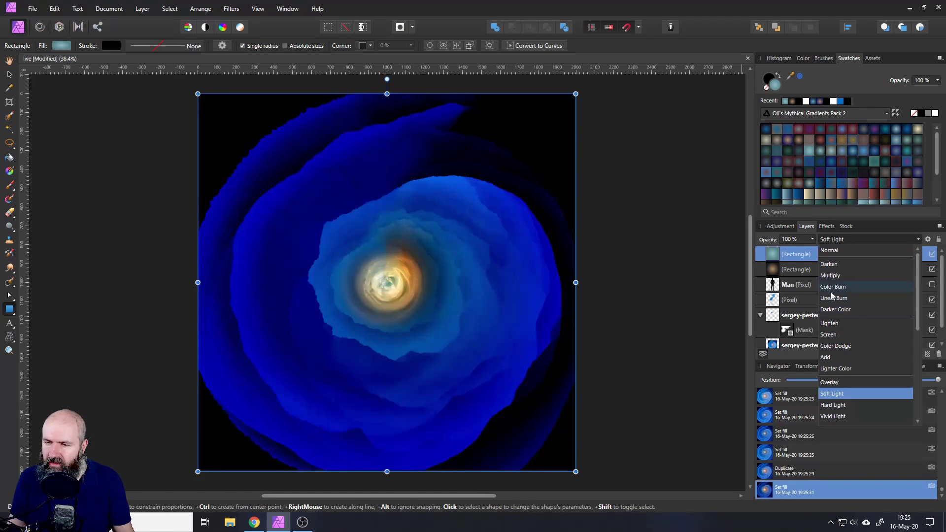
left_click(830, 324)
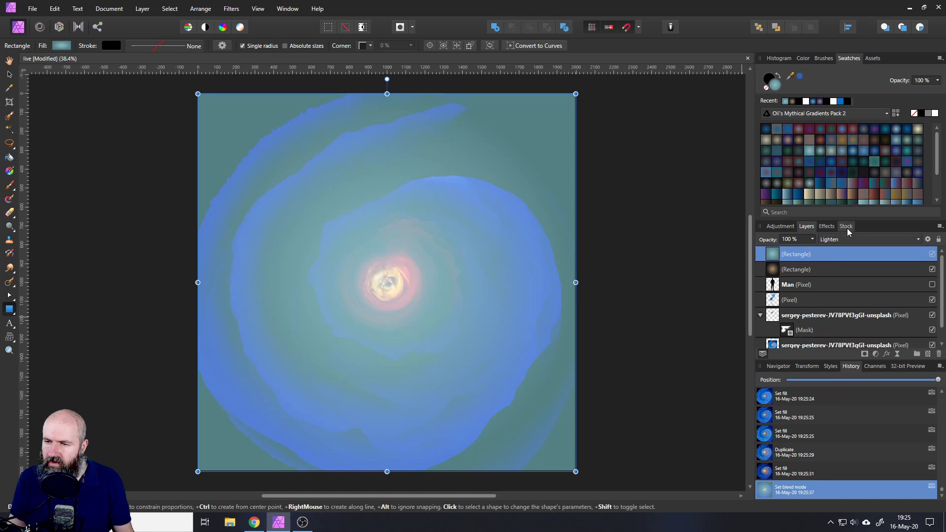
left_click(842, 241)
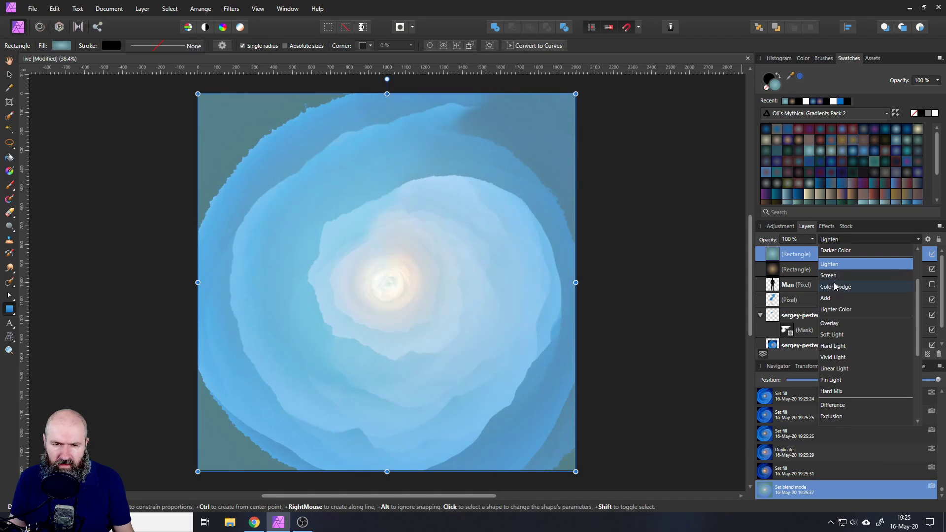
left_click(835, 280)
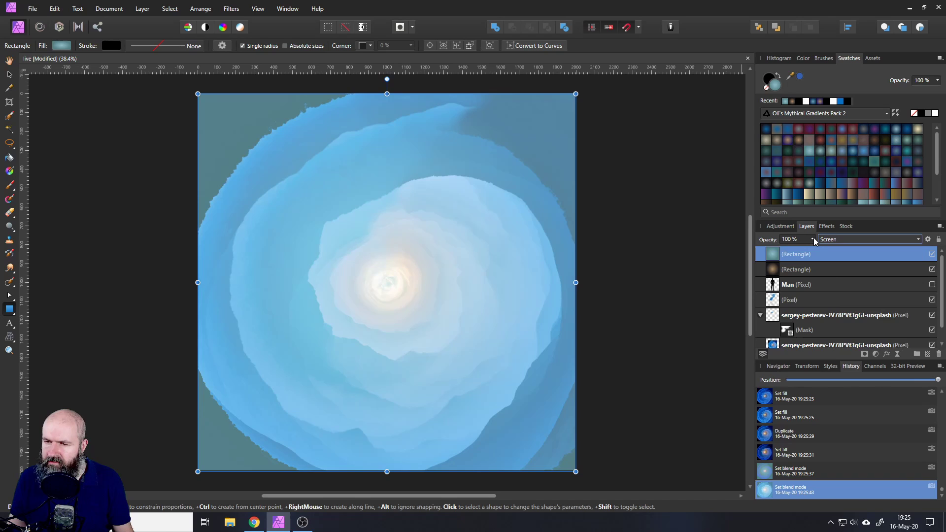
left_click_drag(812, 239, 758, 259)
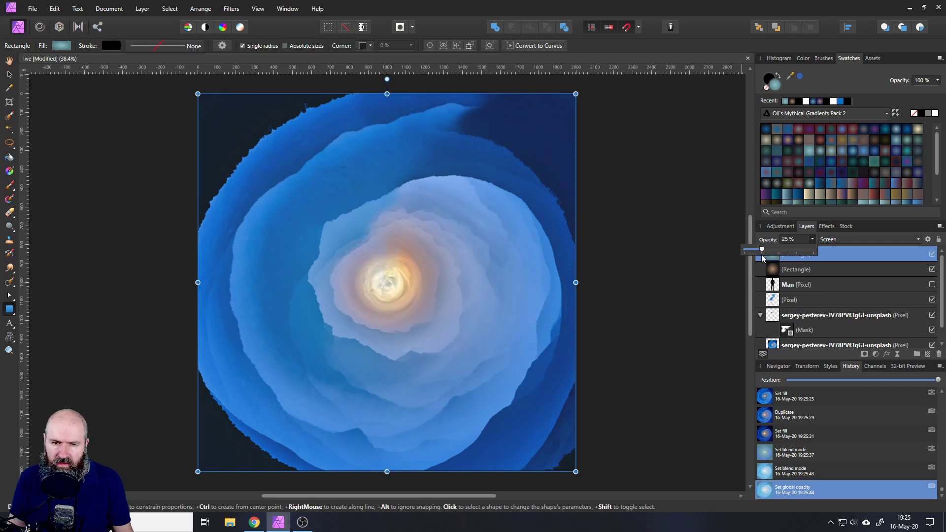
left_click_drag(763, 258, 763, 257)
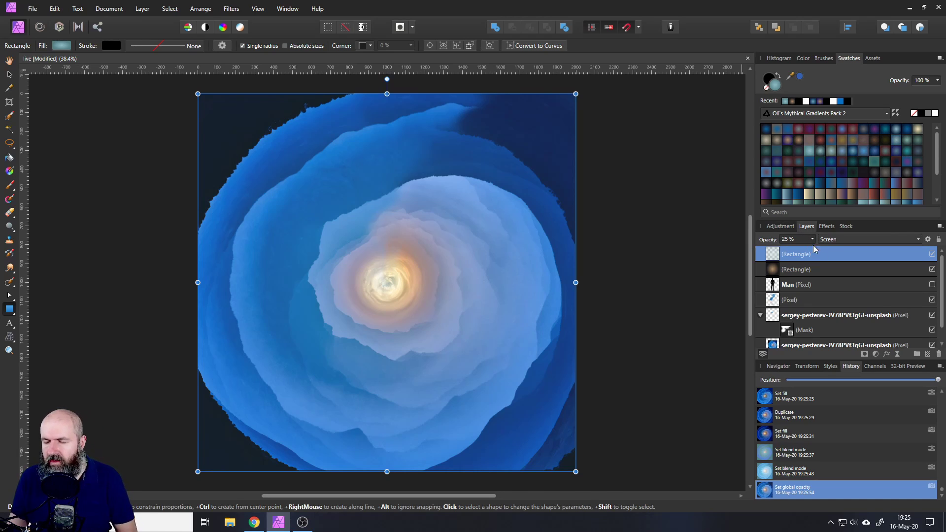
Step: Add a new Pixel layer on top and set the colour to white
left_click(928, 355)
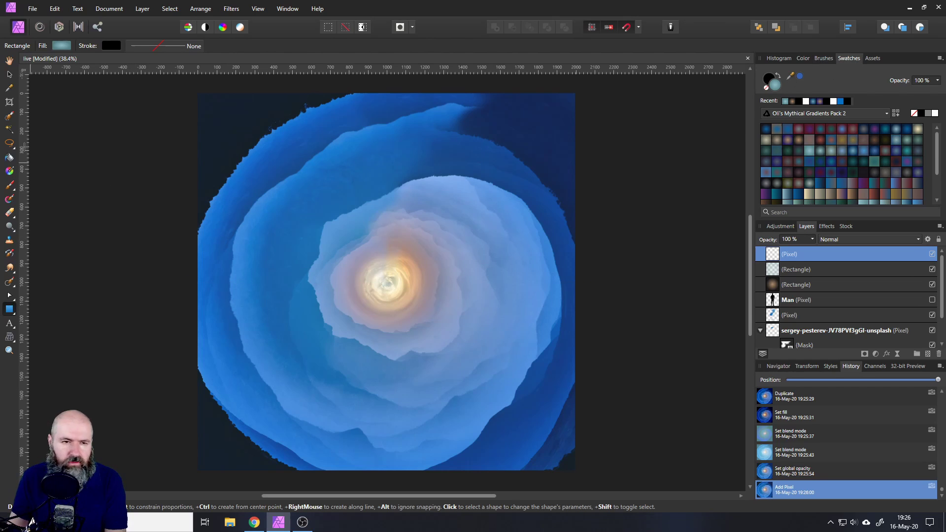
double_click(768, 80)
left_click_drag(451, 216, 600, 134)
left_click(607, 143)
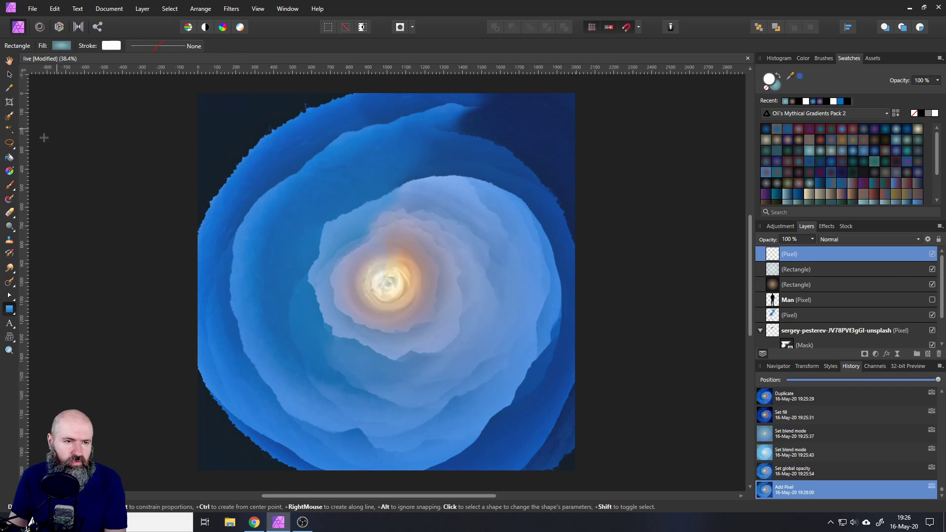
Step: Pick the third brush from the Free Fog Photoshop Brushes 8 category
left_click(9, 187)
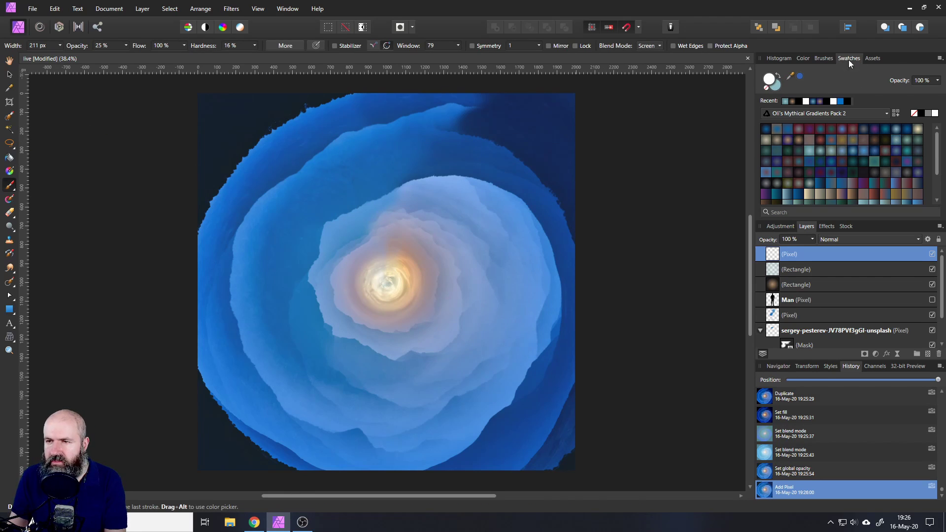
left_click(824, 58)
left_click(806, 72)
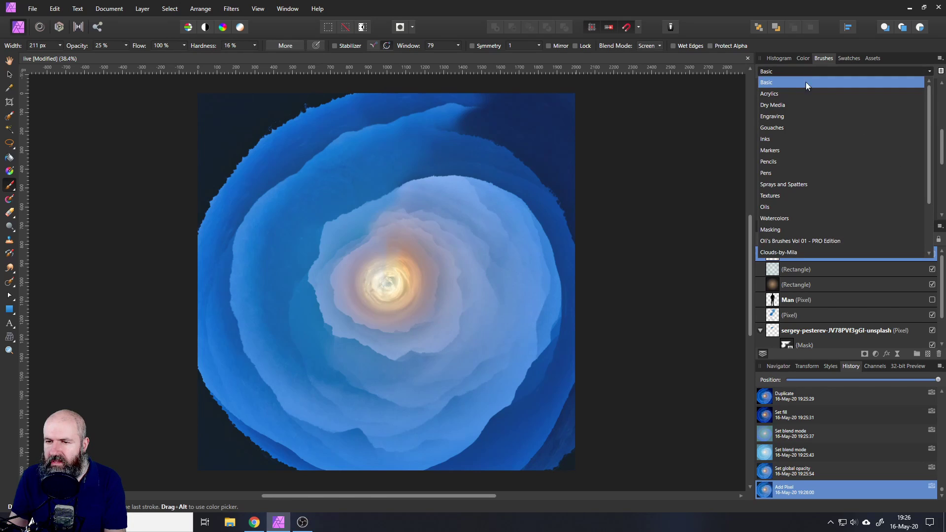
scroll(796, 210, "down", 2)
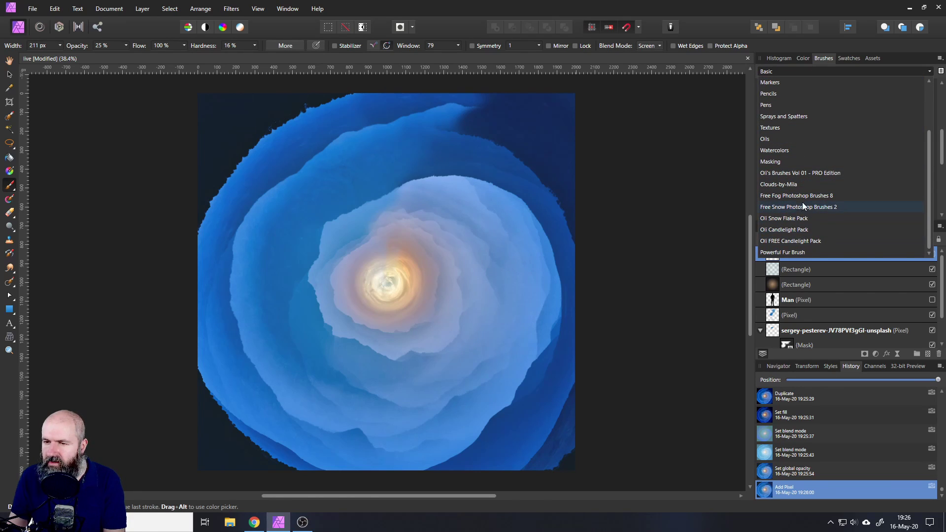
left_click(798, 196)
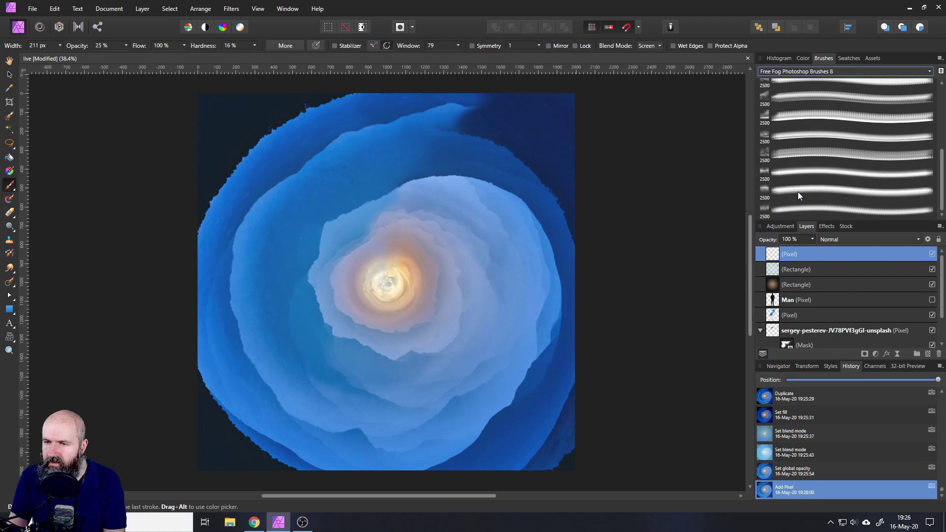
left_click(766, 118)
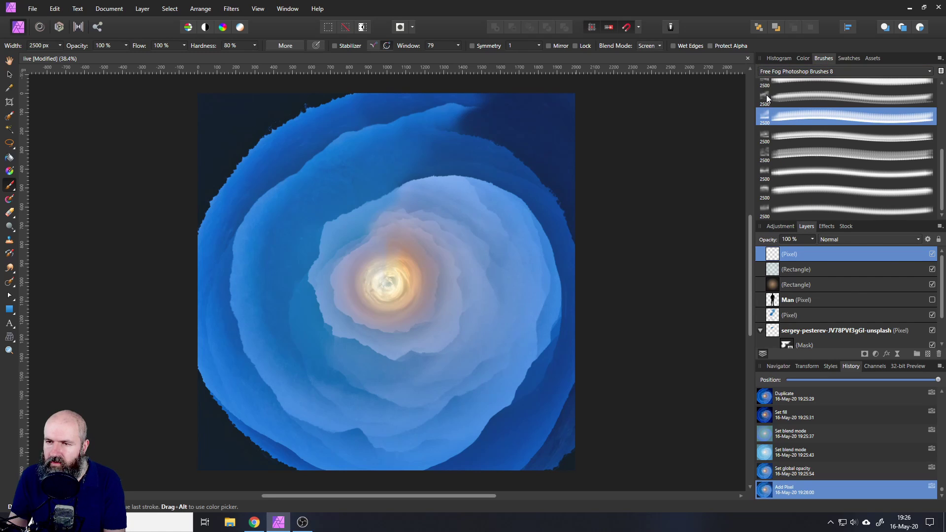
Step: Paint two large white fog strokes across the tunnel and set the layer to 75% opacity
left_click_drag(567, 301, 398, 305)
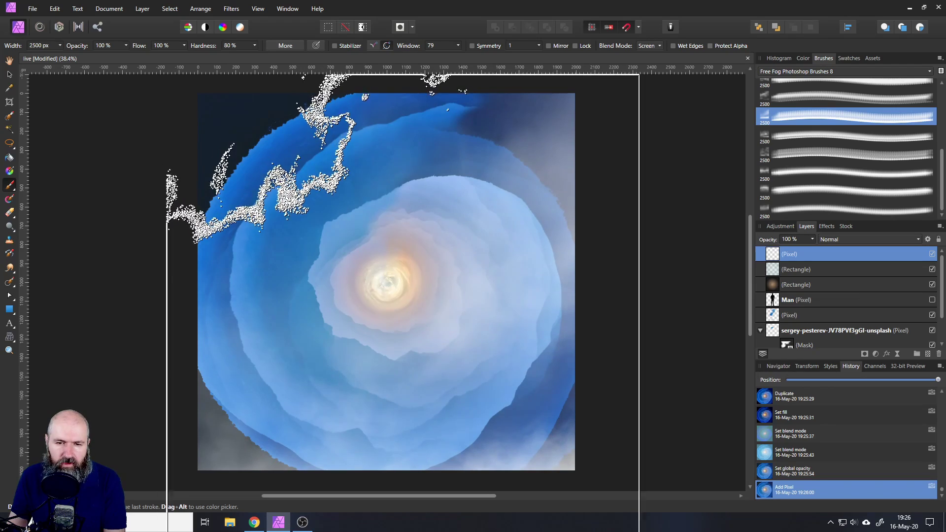
left_click_drag(416, 350, 429, 325)
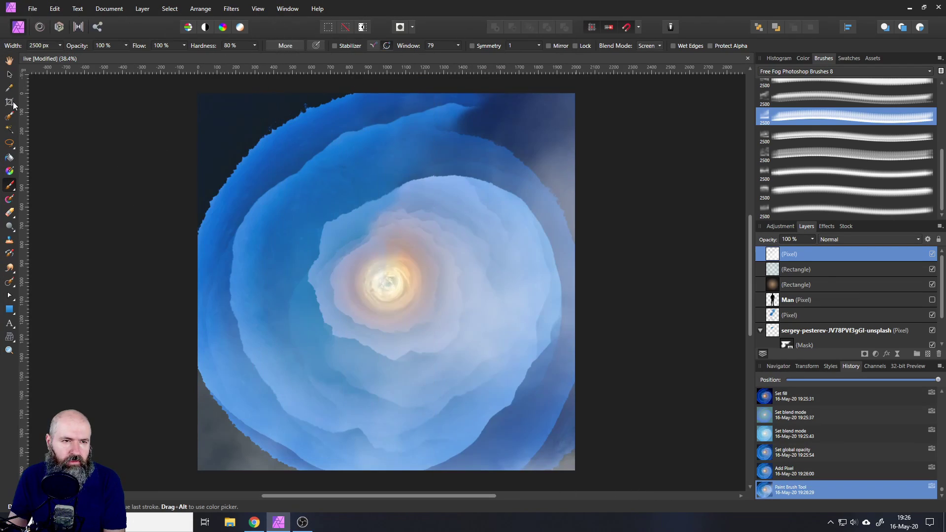
left_click(8, 74)
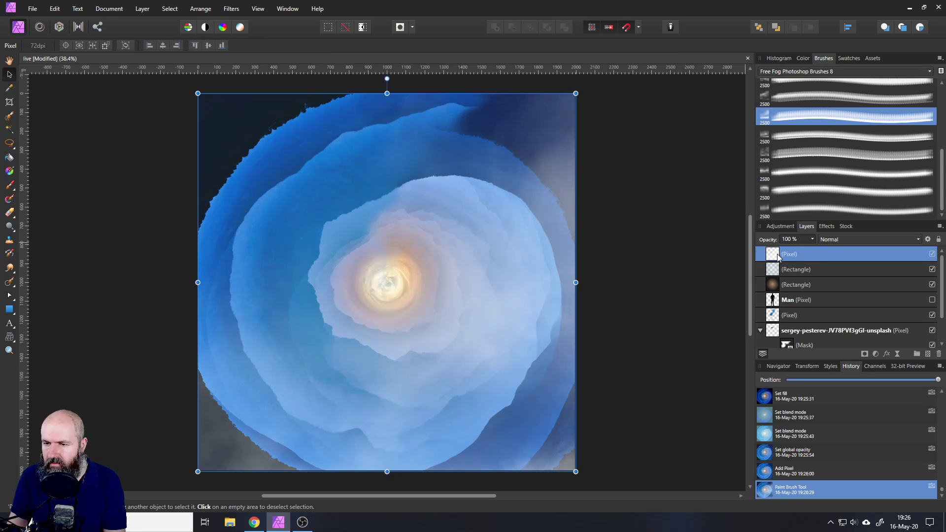
left_click(812, 240)
left_click_drag(813, 249, 797, 255)
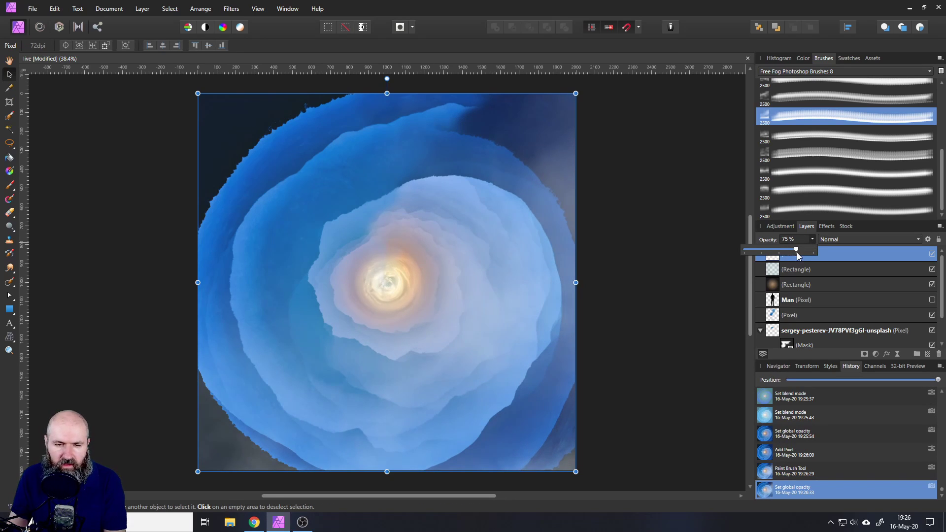
left_click_drag(796, 252, 798, 254)
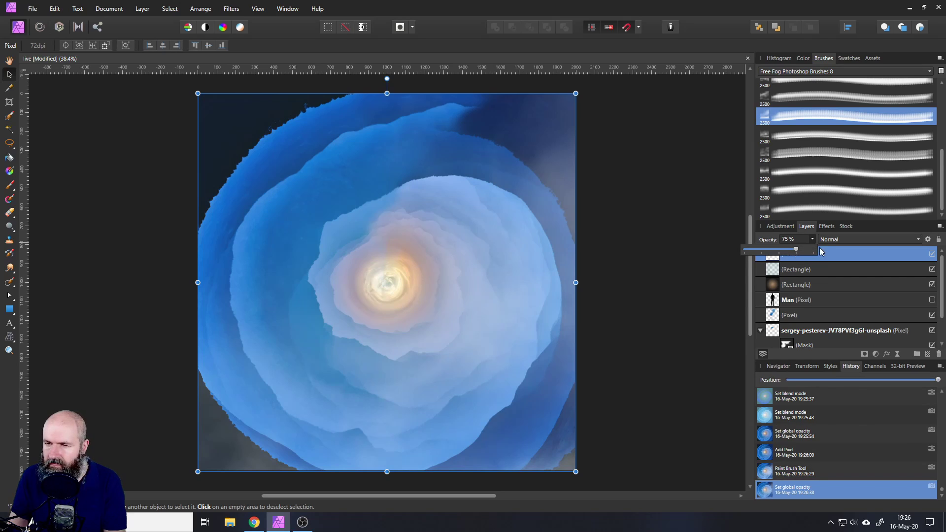
Step: Show the Man layer, move it to the top, and scale the silhouette down near the bottom
left_click(771, 307)
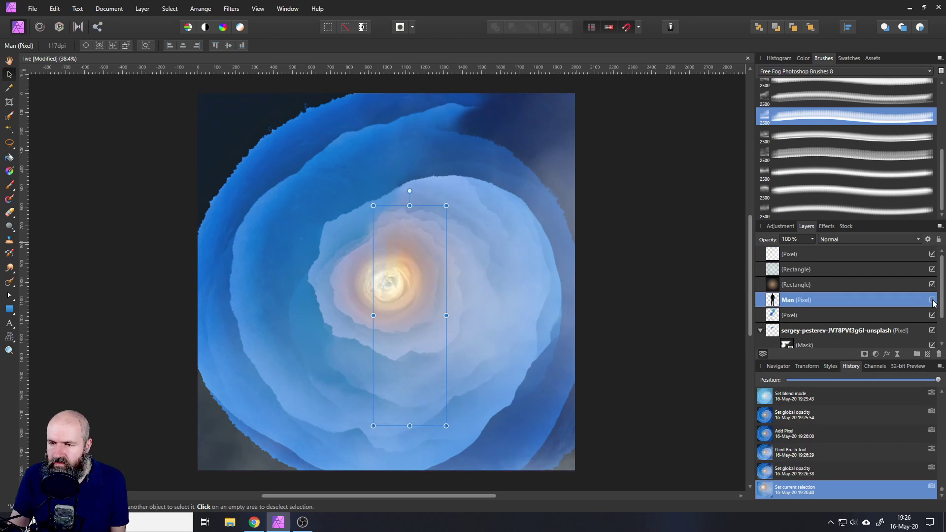
left_click(932, 300)
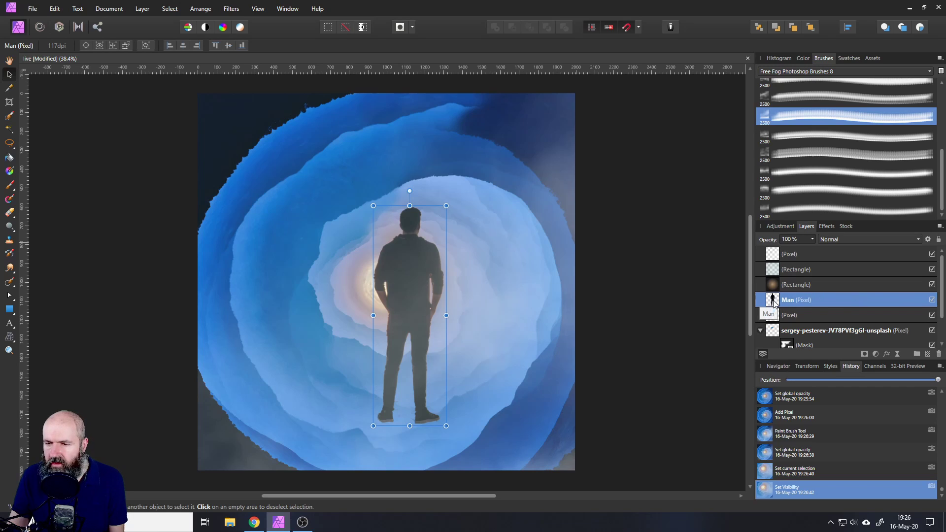
left_click_drag(774, 302, 770, 253)
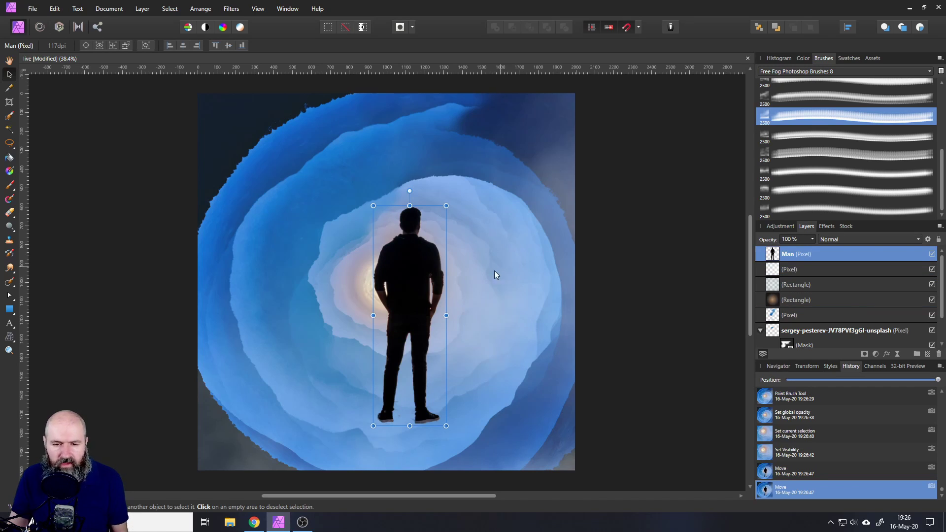
left_click_drag(446, 206, 383, 398)
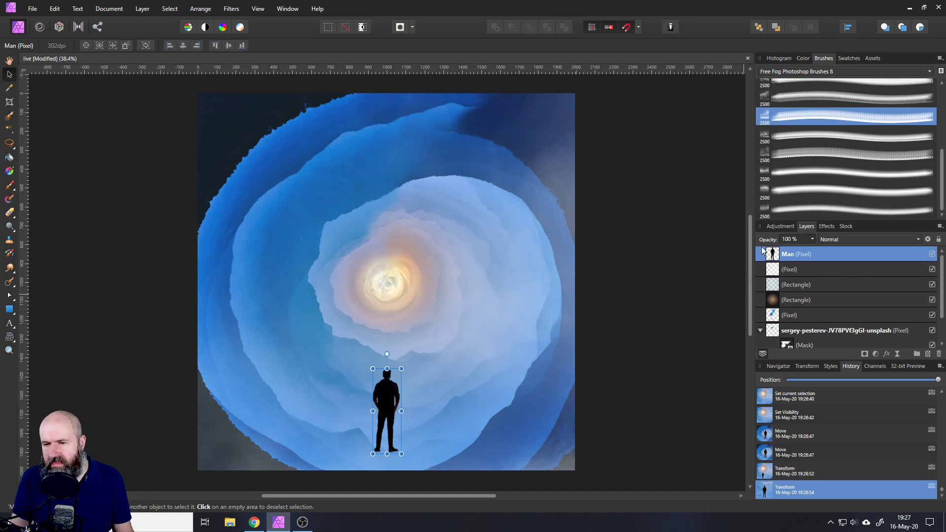
left_click(774, 319)
Step: Hide the Man layer and merge all visible layers into a new layer
left_click(775, 272)
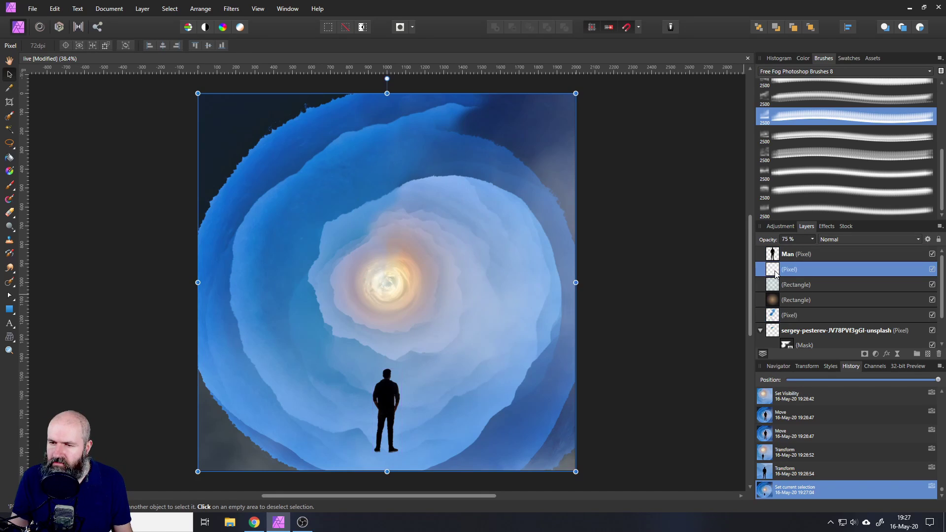
right_click(776, 275)
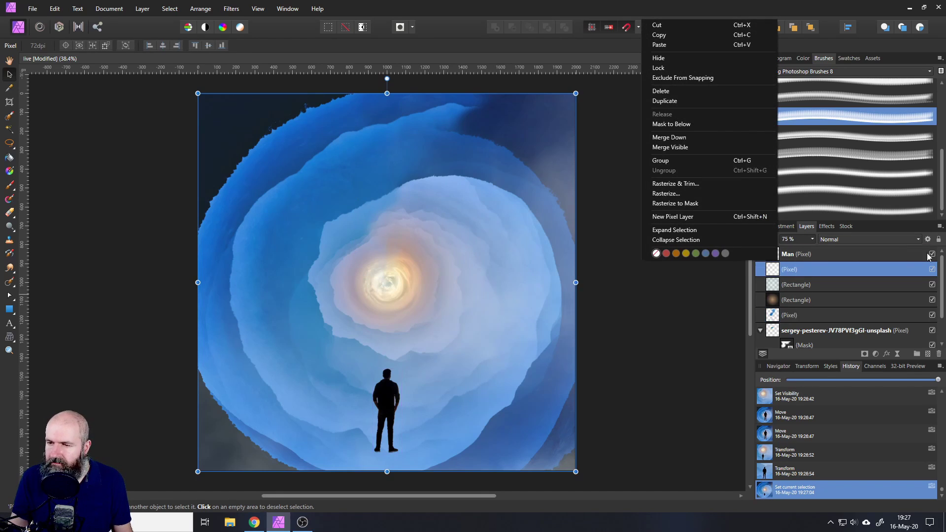
left_click(933, 255)
right_click(769, 277)
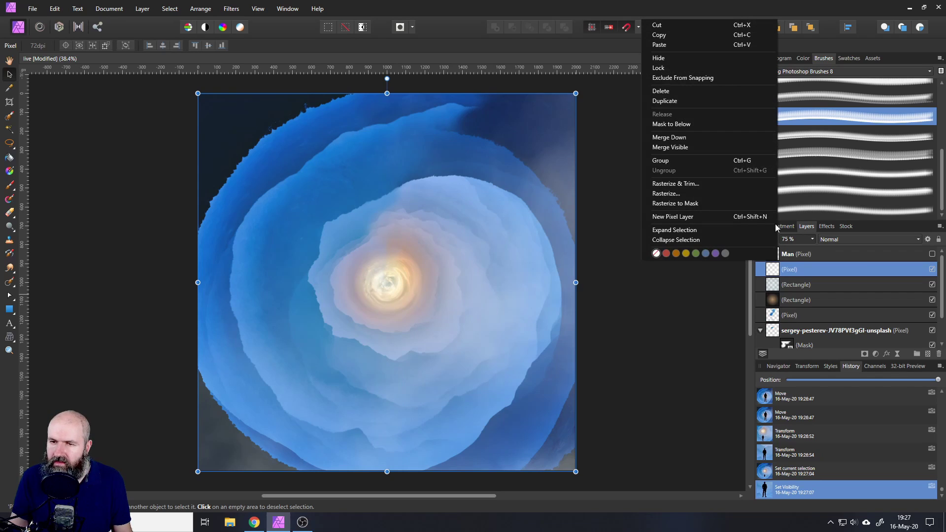
left_click(680, 147)
Step: Rotate the merged tunnel layer a quarter turn and show the Man silhouette again
left_click_drag(387, 79, 601, 290)
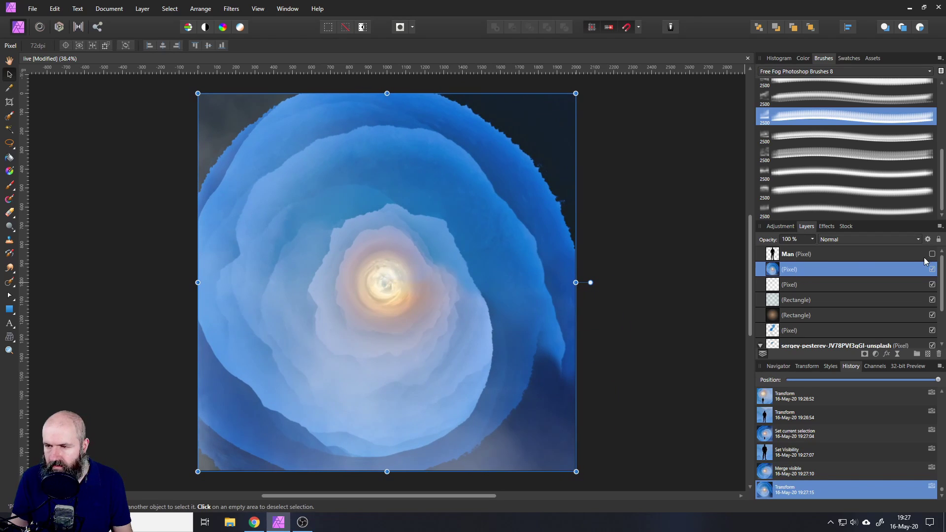
left_click(932, 254)
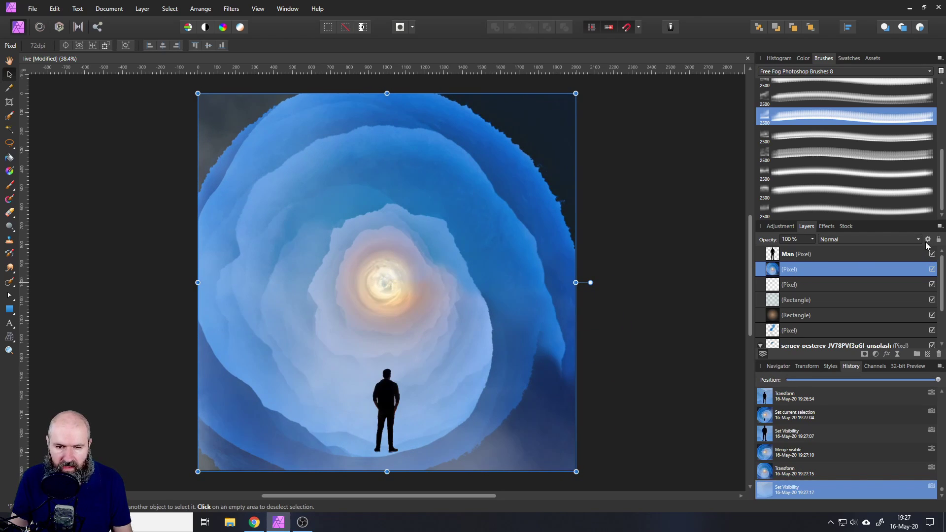
left_click(383, 397)
Step: Shrink the man to about 83 by 250 px and nudge him slightly down and left
left_click_drag(401, 368, 384, 407)
scroll(386, 418, "up", 3)
scroll(419, 330, "up", 2)
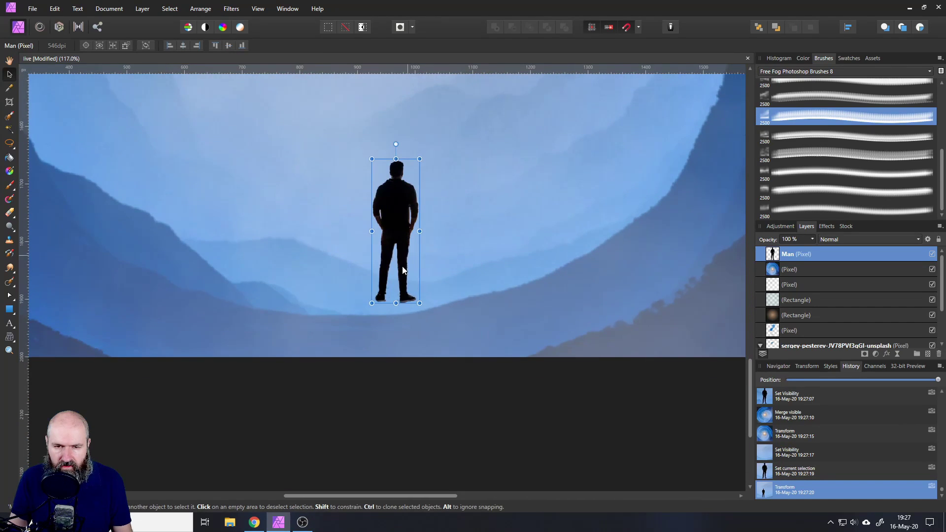
left_click_drag(398, 241, 393, 258)
scroll(403, 314, "up", 4)
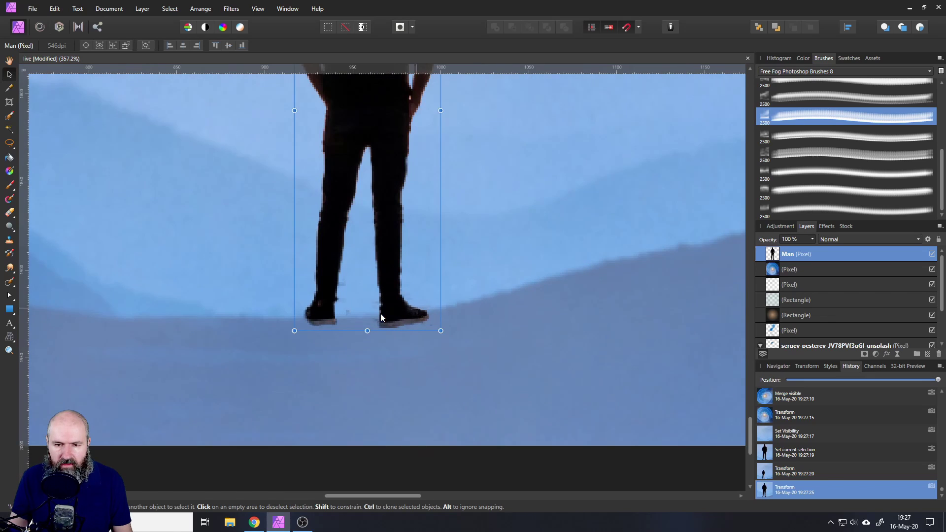
scroll(415, 277, "down", 2)
scroll(443, 291, "up", 3)
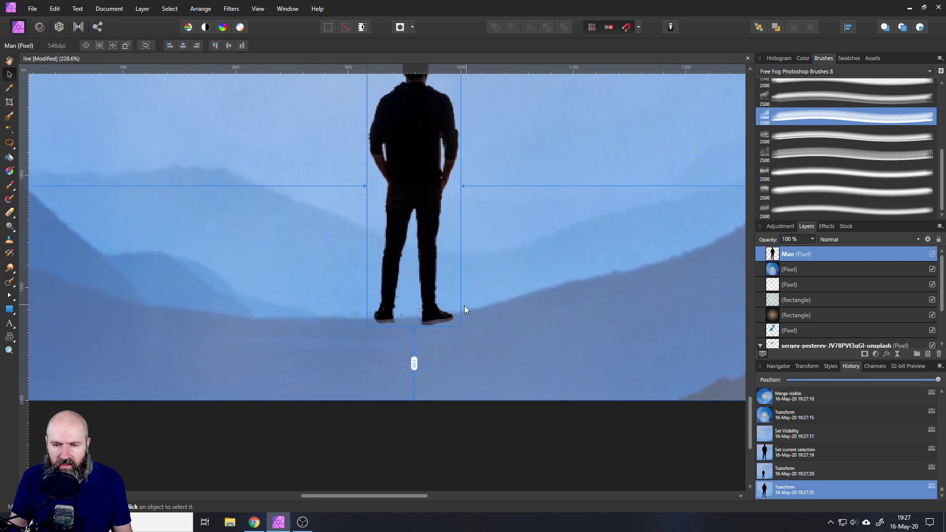
Step: Add a Color Overlay to Man using a light blue sampled from the fog by his feet
left_click(829, 227)
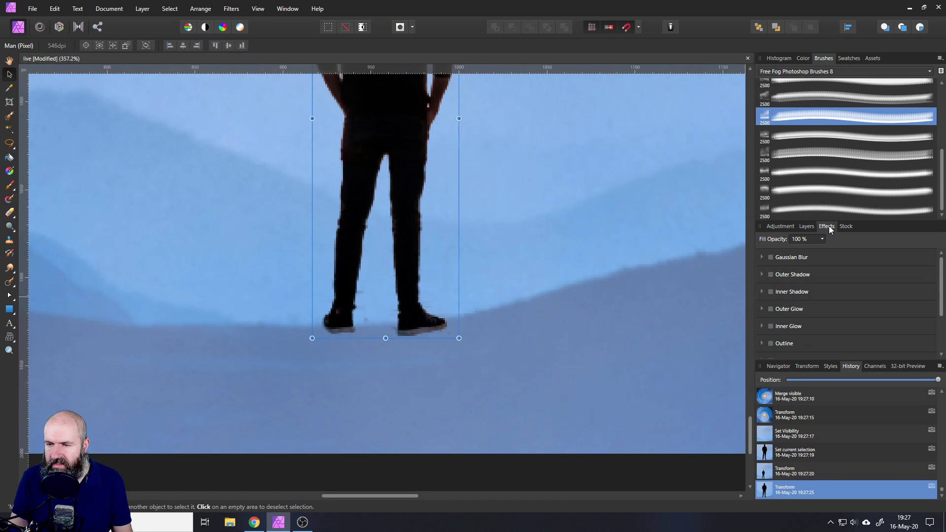
scroll(818, 313, "down", 3)
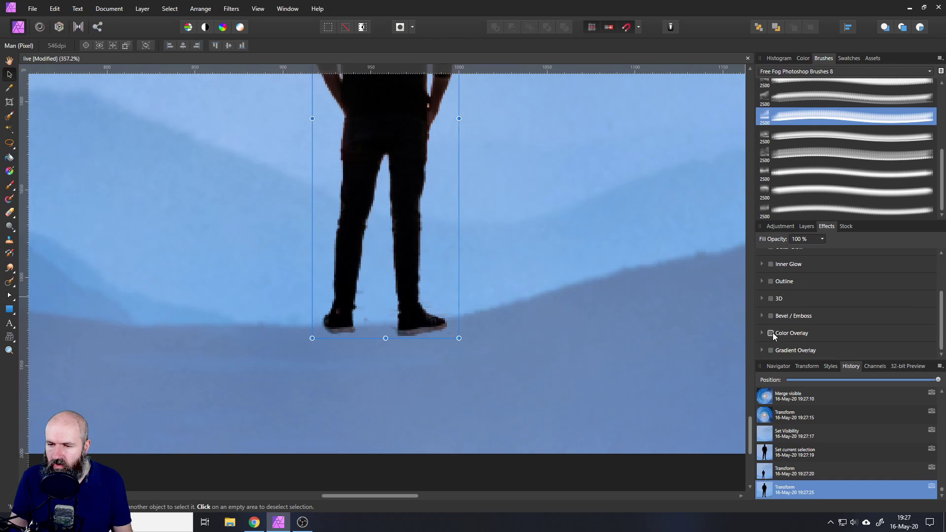
left_click(770, 334)
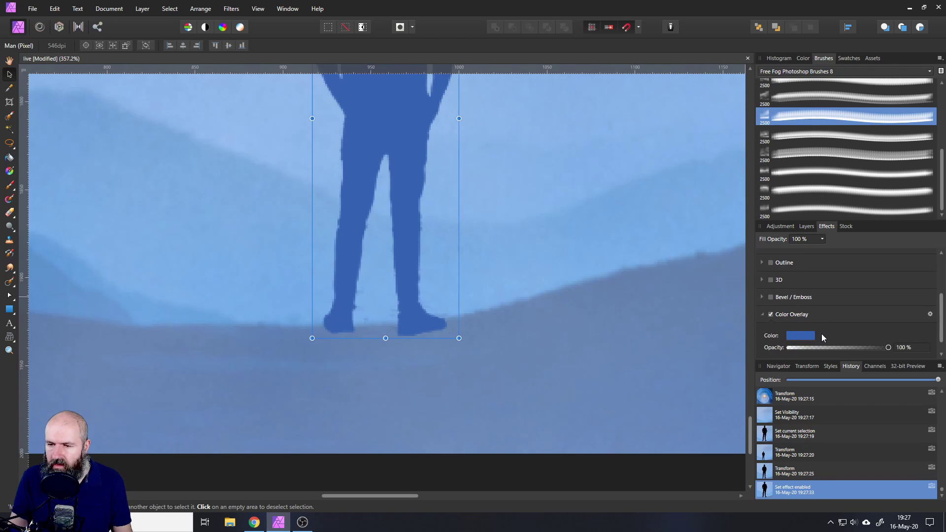
left_click(799, 336)
left_click_drag(855, 355, 455, 324)
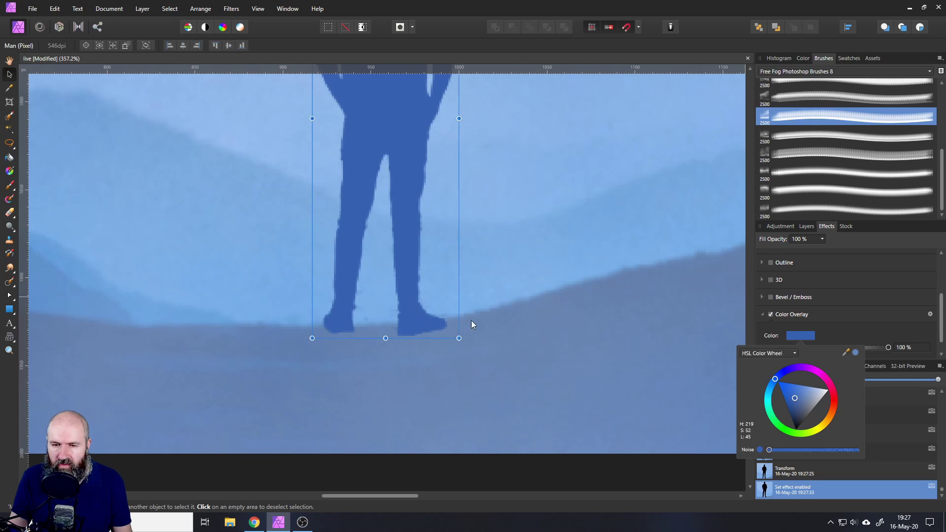
left_click(855, 353)
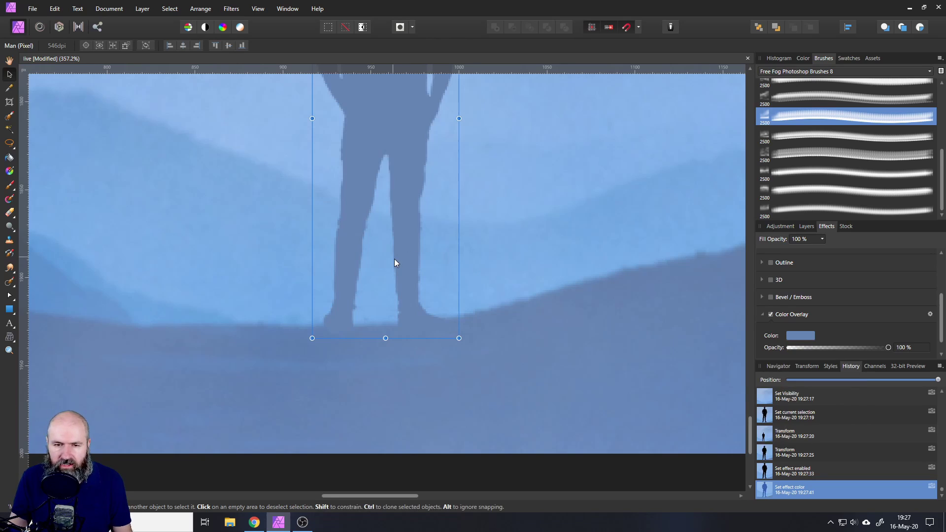
Step: Move the man slightly further down, then select the background photo layer
left_click_drag(396, 260, 401, 250)
scroll(423, 254, "down", 5)
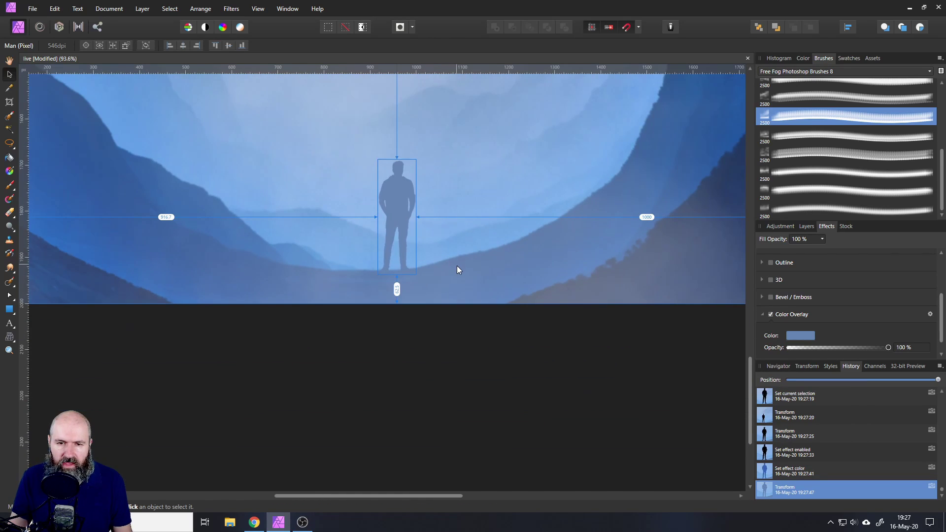
left_click(446, 347)
key("ctrl+0")
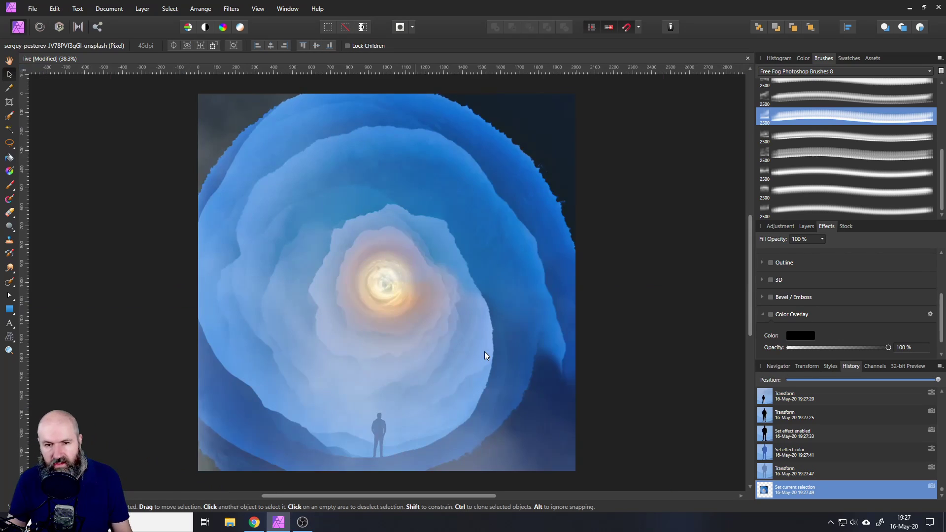
left_click(62, 207)
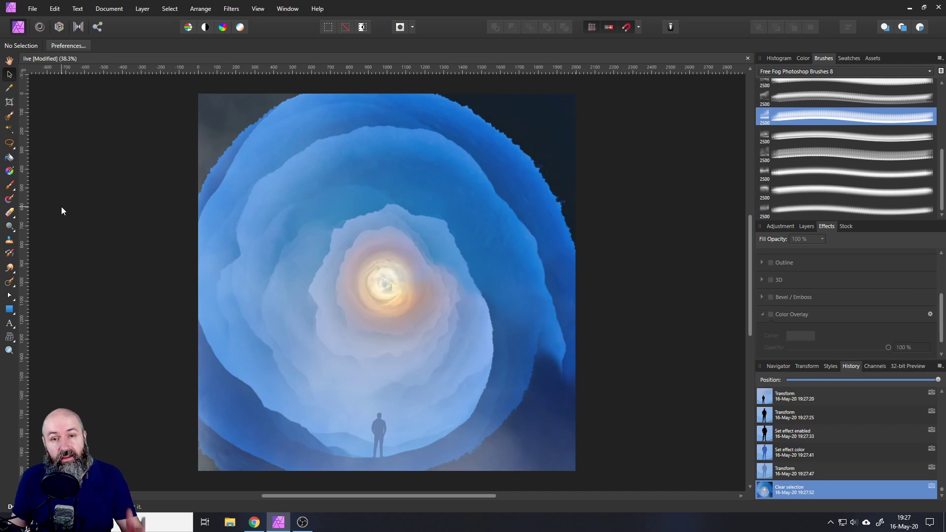
Step: Return to the Facebook group showing the Week 21 Challenge: Double Exposure Effect announcement
left_click(254, 522)
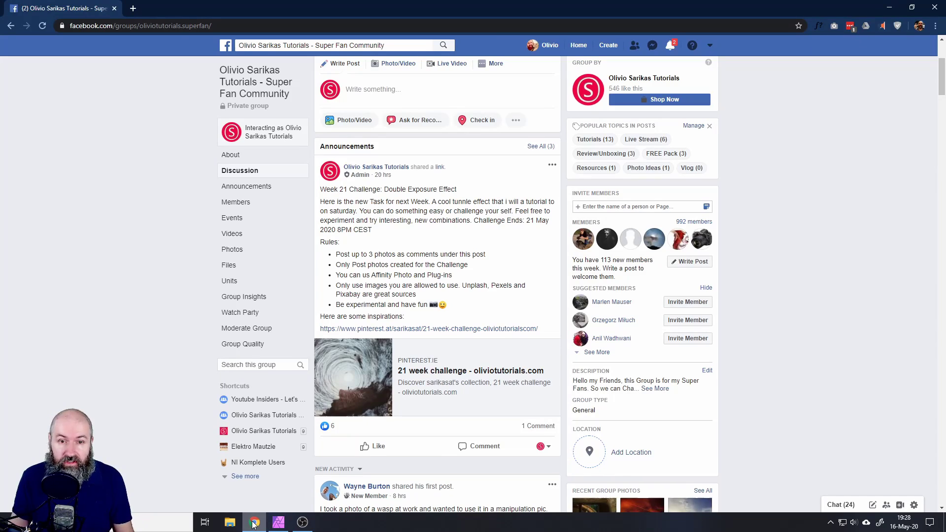
scroll(153, 318, "up", 4)
scroll(148, 319, "down", 3)
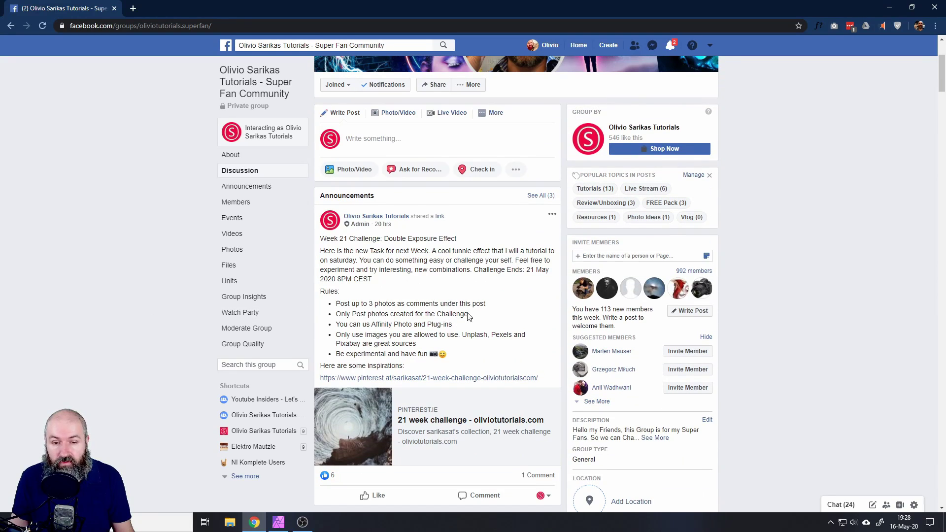